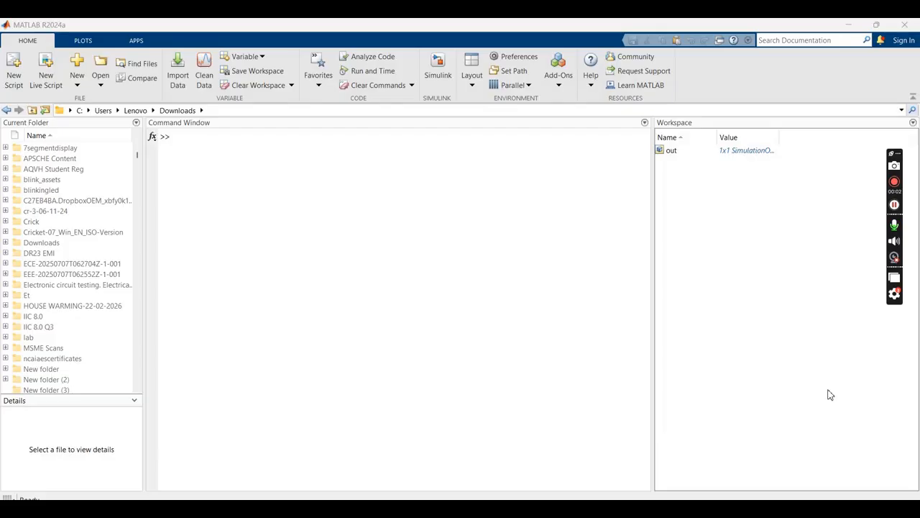
Launch Simulink and create a new blank model
left_click(435, 70)
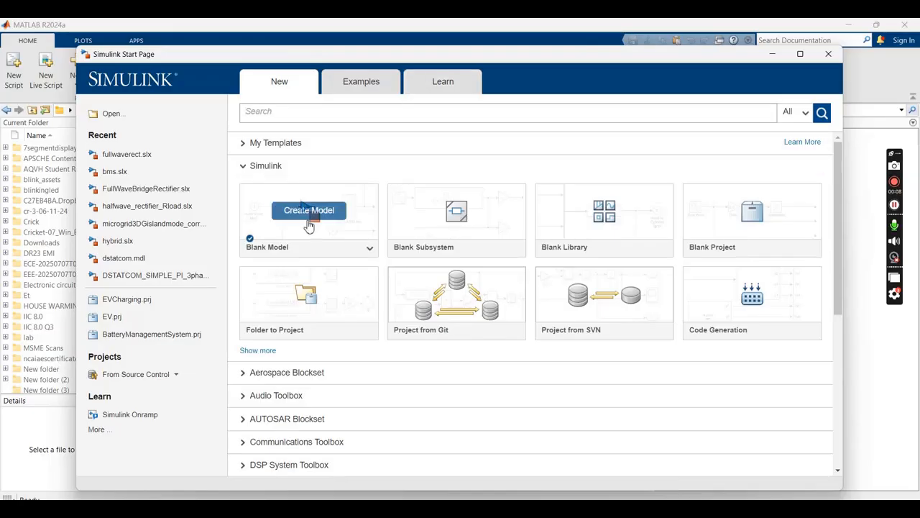
left_click(309, 216)
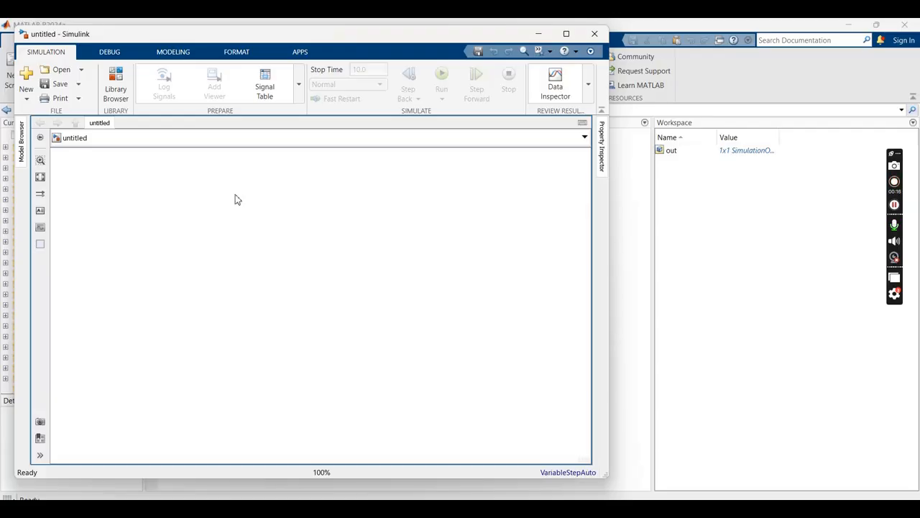
Open the Library Browser and search the block libraries for "simscape"
left_click(118, 79)
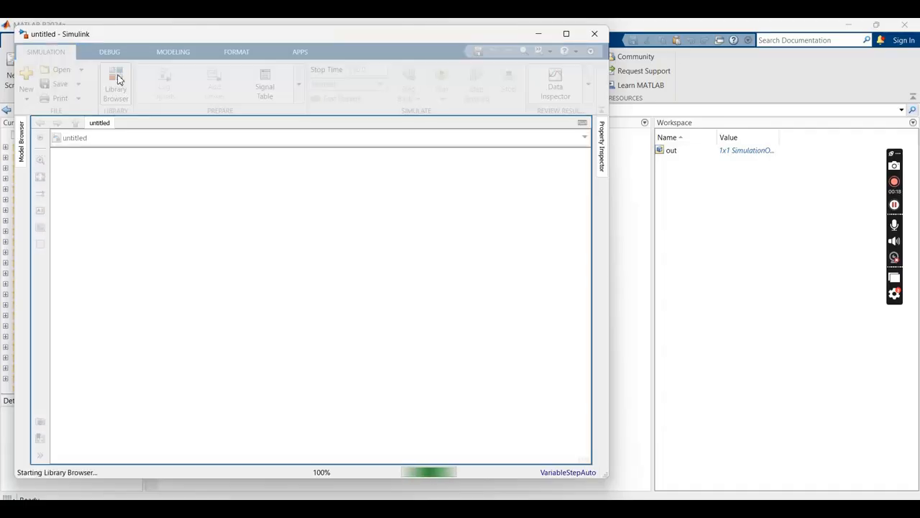
left_click(108, 137)
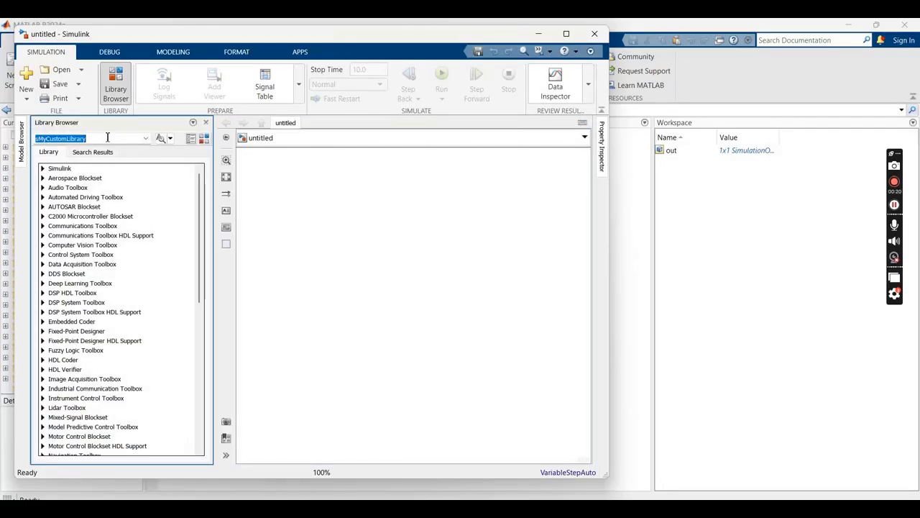
type("sims")
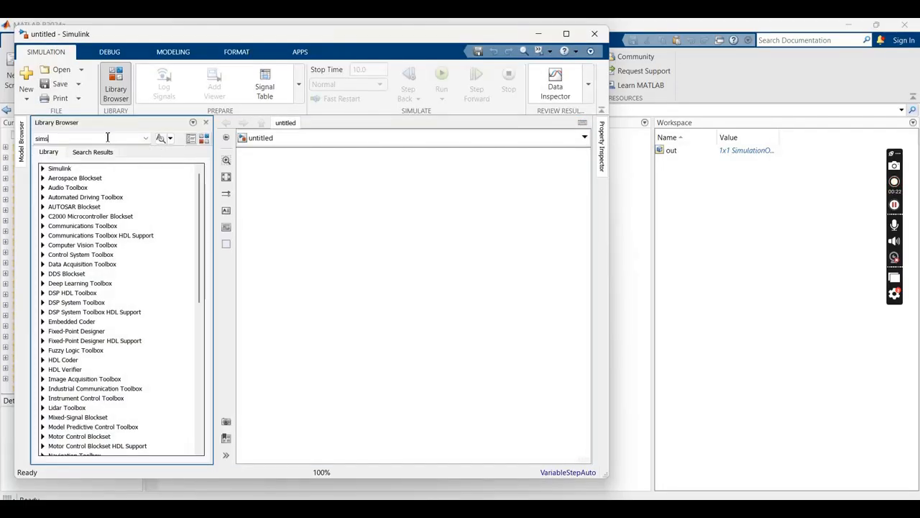
type("cape")
key("Return")
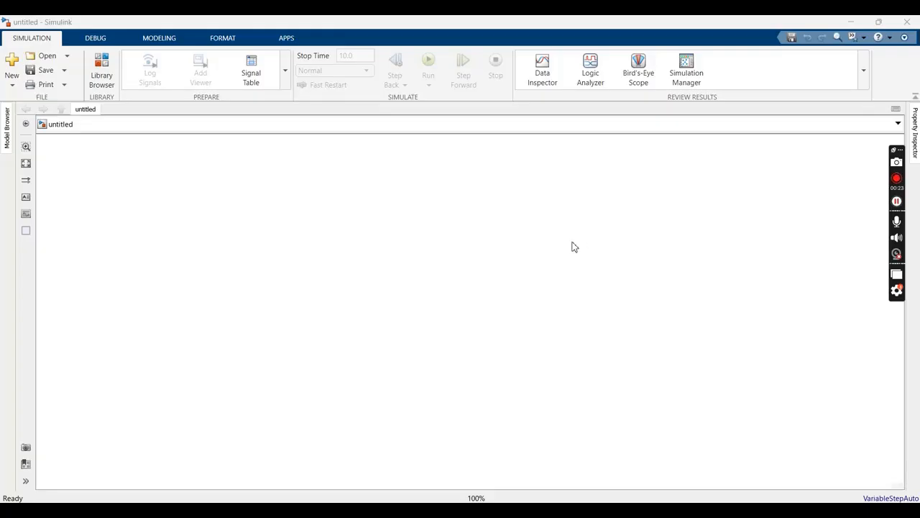
Add an AC Voltage Source block from the Specialized Power Systems sources and place it in the left part of the canvas
double_click(401, 240)
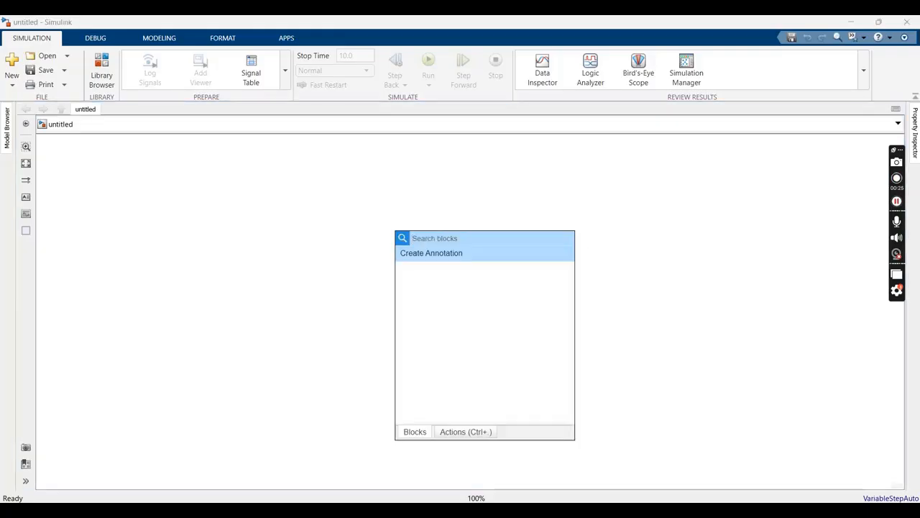
type("ac")
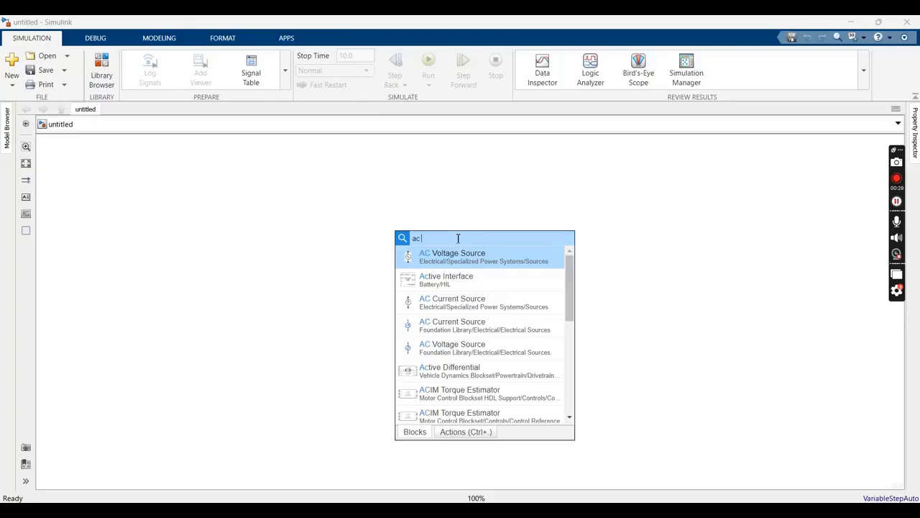
left_click(440, 259)
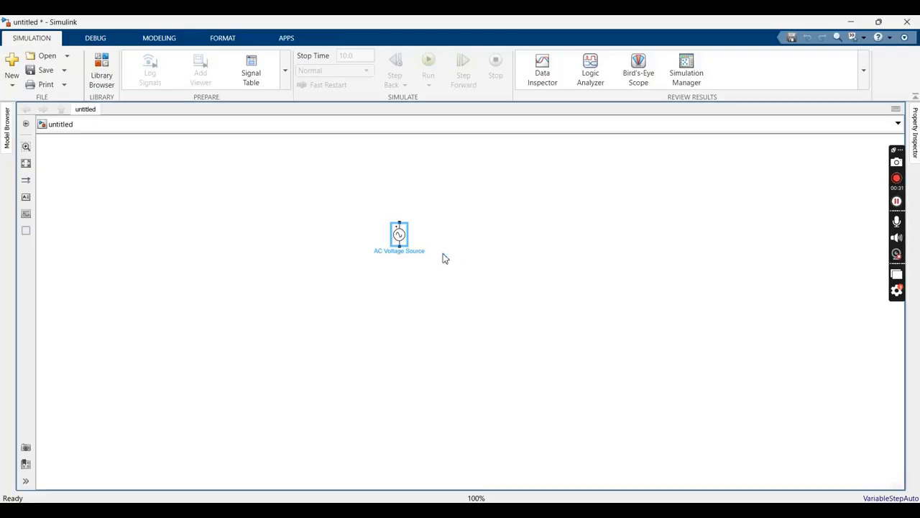
left_click_drag(399, 236, 299, 277)
left_click(374, 258)
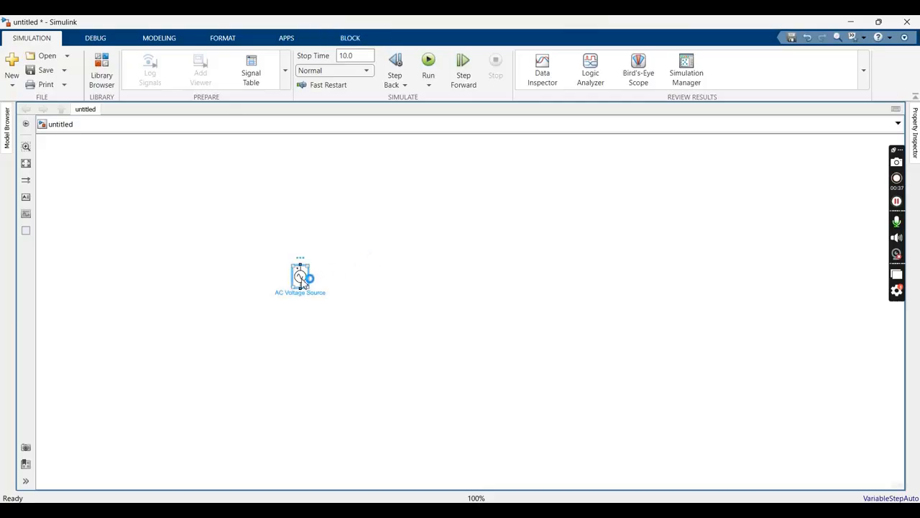
Set the AC Voltage Source's peak amplitude to 230 V and dismiss the antivirus notification
double_click(301, 279)
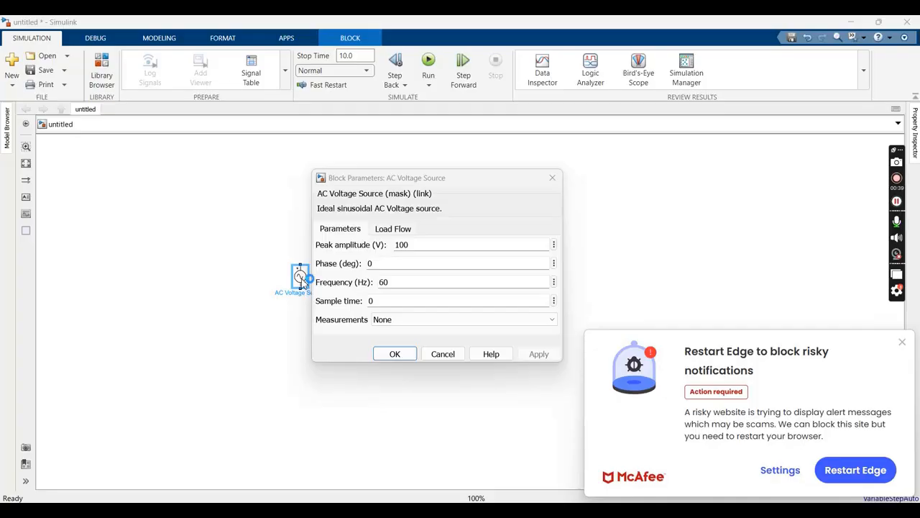
double_click(437, 246)
type("230")
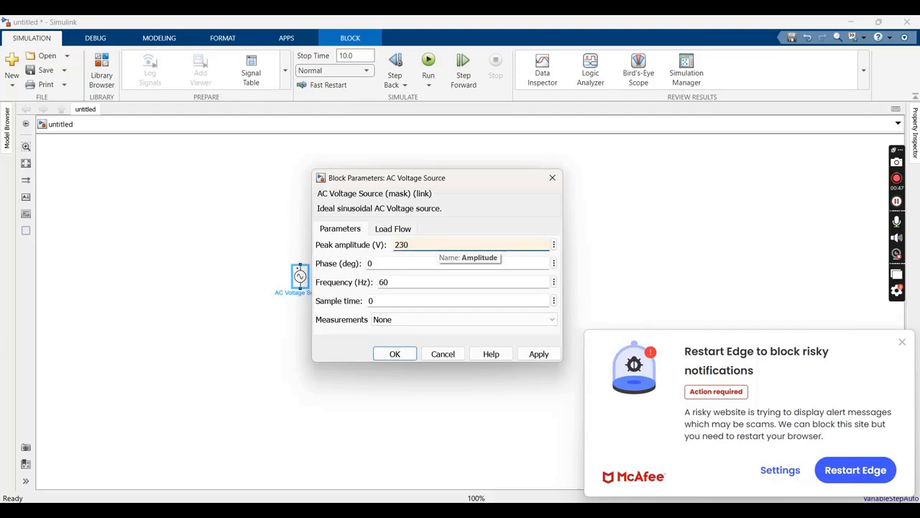
left_click(905, 344)
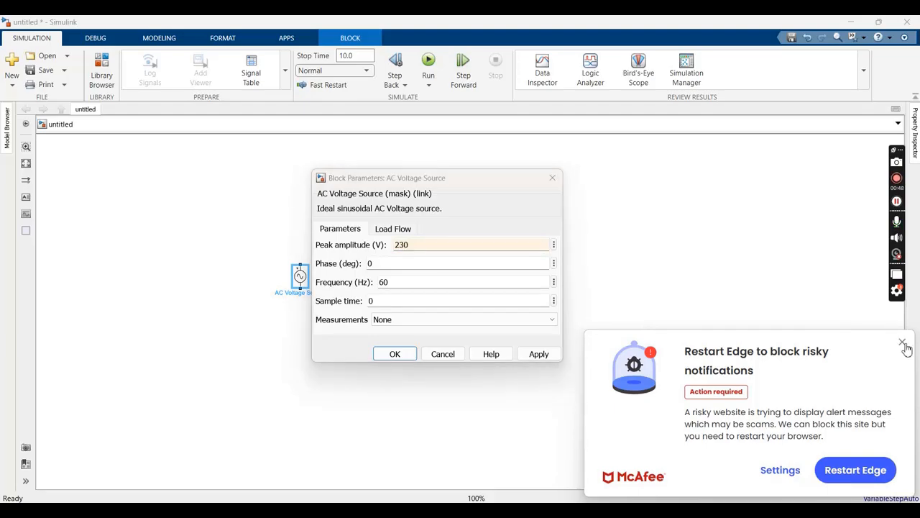
Set the AC Voltage Source's frequency to 50 Hz and sample time to 0.001, and apply the parameters
double_click(401, 280)
type("5")
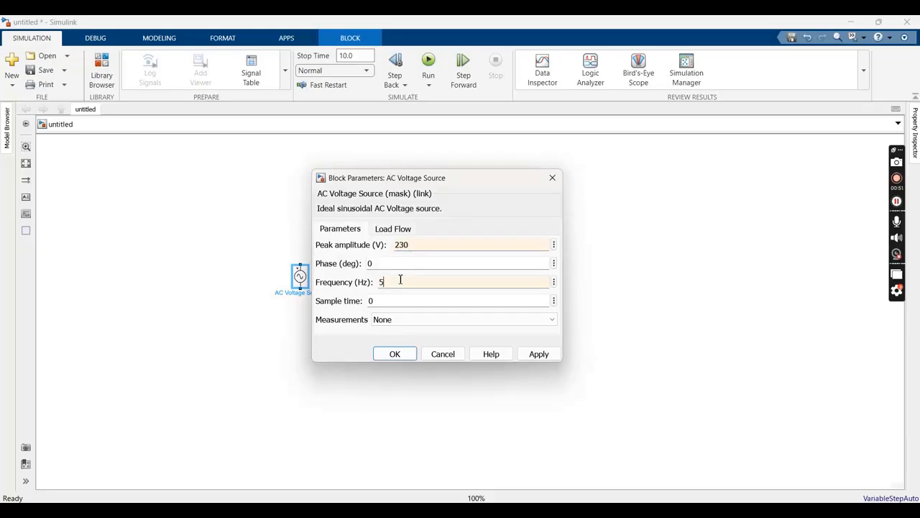
type("0")
left_click(394, 299)
type(".001")
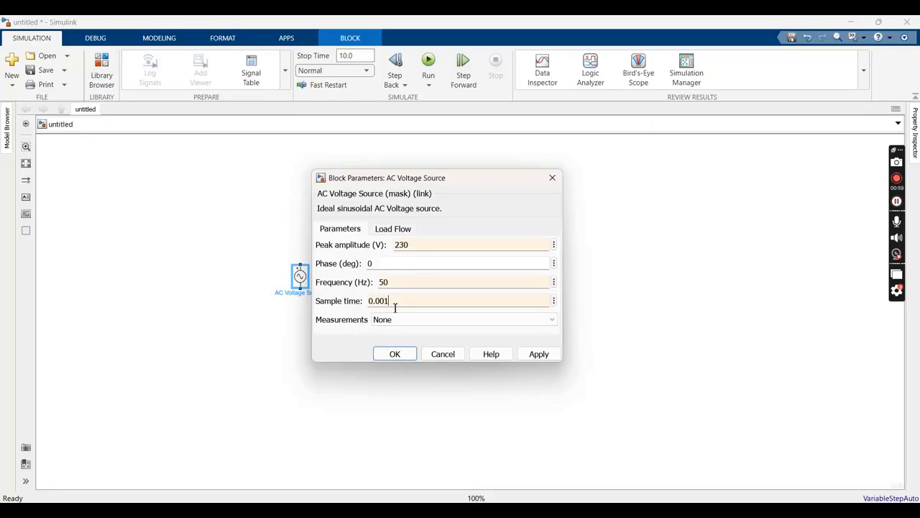
left_click(540, 353)
left_click(379, 355)
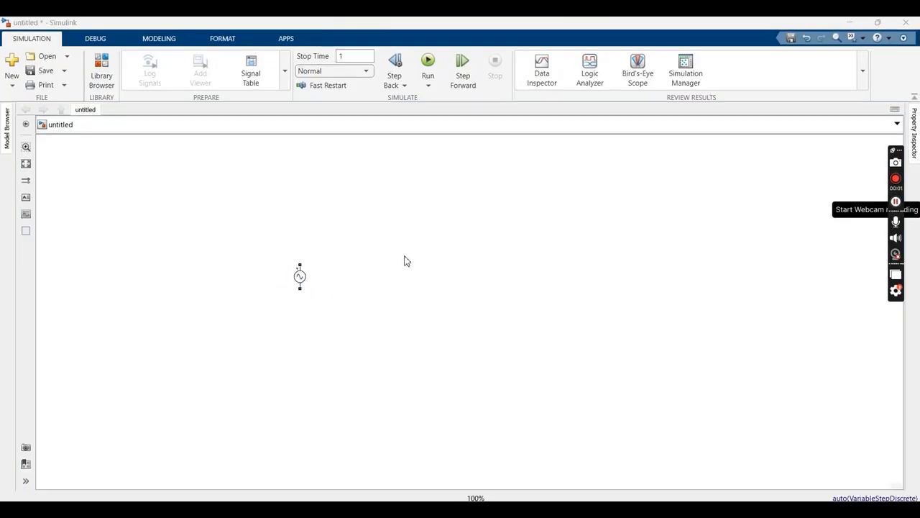
Add a Specialized Power Systems Diode block above and right of the source, and wire its anode to the source's upper terminal
double_click(405, 261)
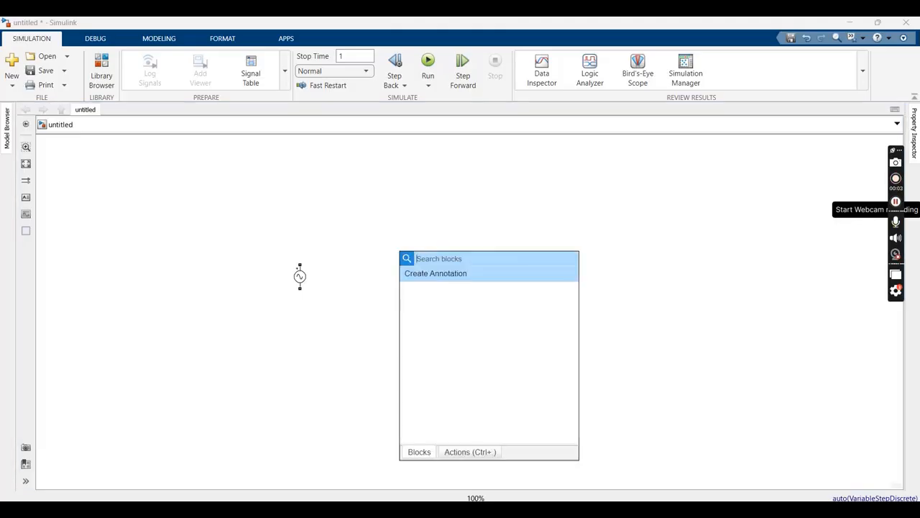
type("dio")
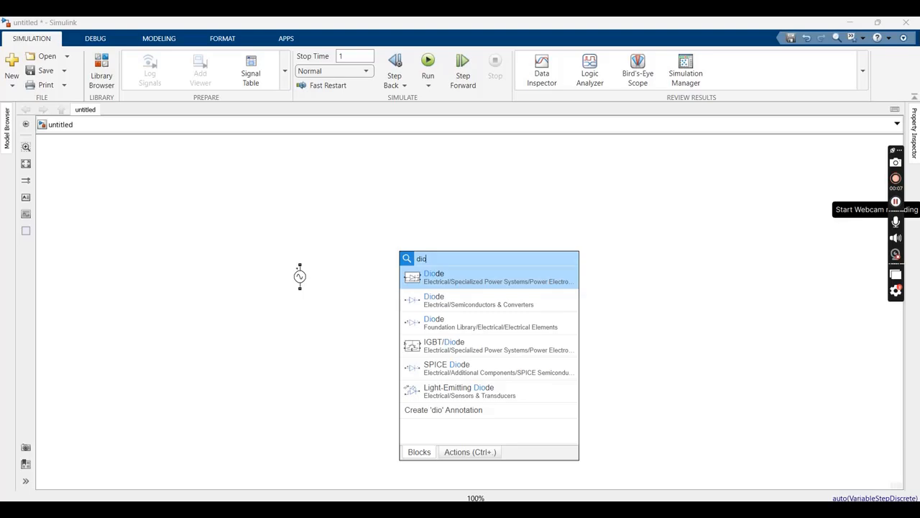
left_click(464, 273)
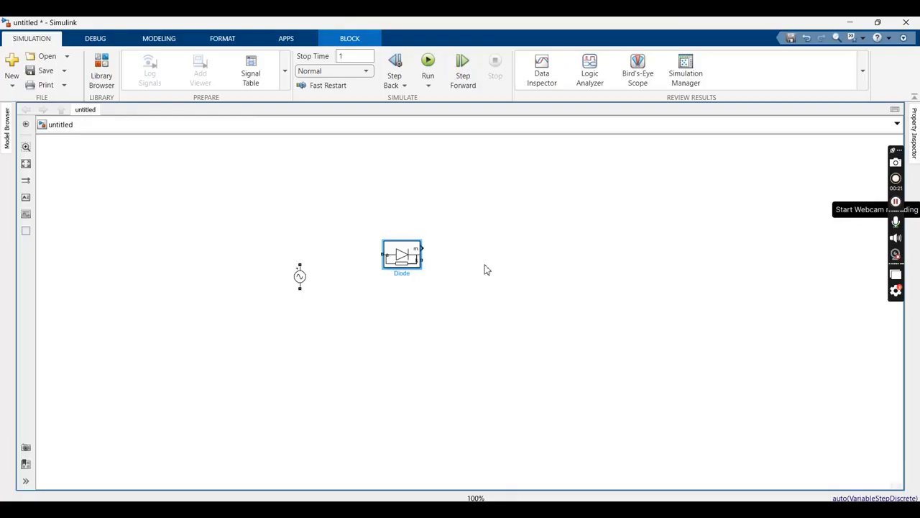
left_click_drag(408, 260, 300, 264)
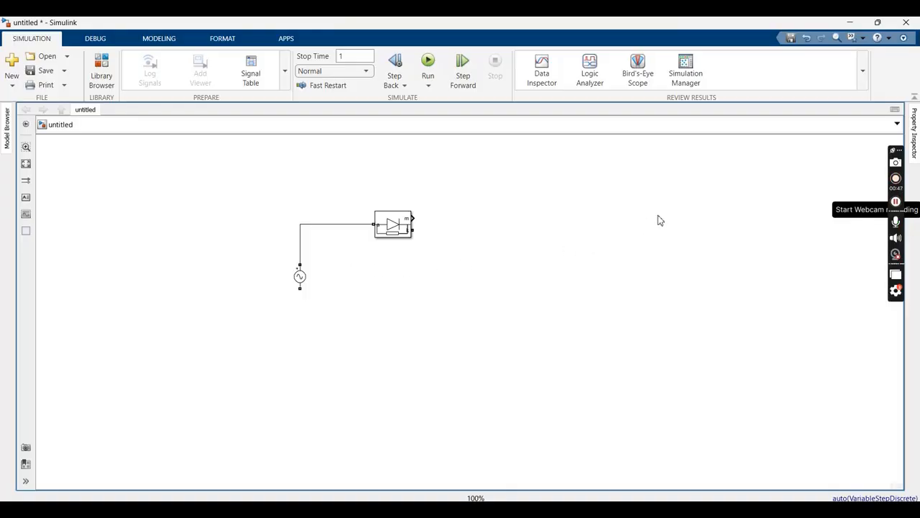
Add a Series RLC Branch block to the right of the diode
double_click(589, 233)
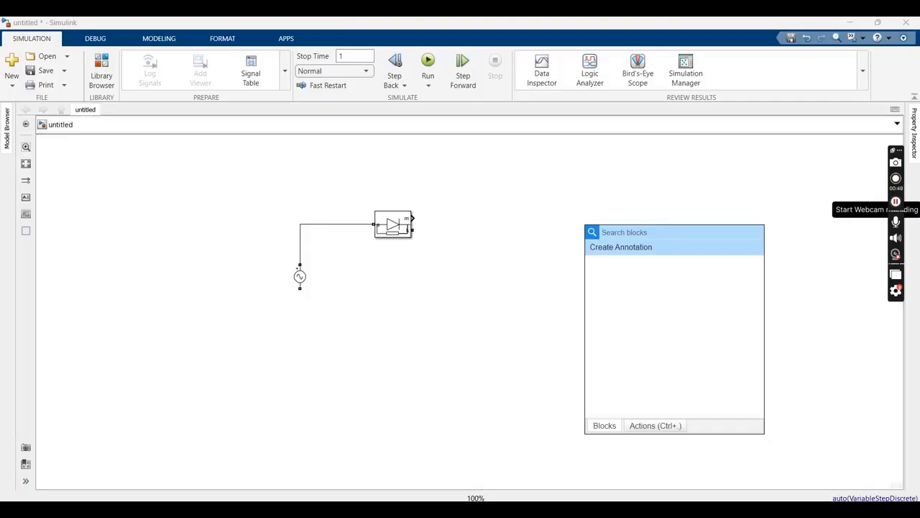
type("ser")
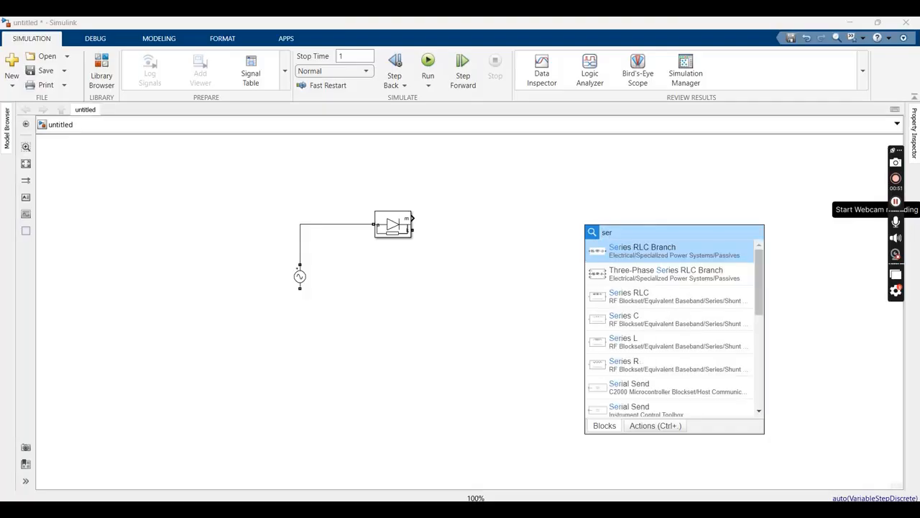
left_click(642, 258)
Set the Series RLC Branch to type R with a resistance of 600 ohms
double_click(594, 229)
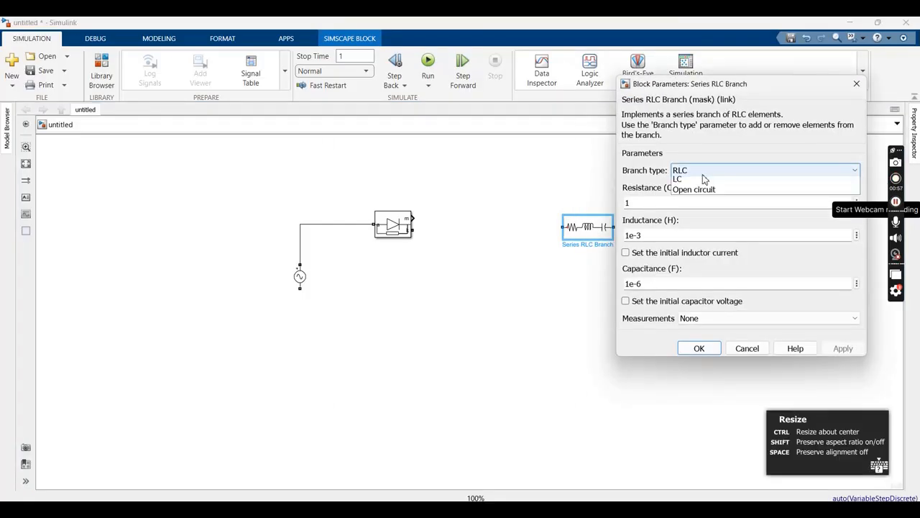
left_click(697, 171)
left_click(694, 192)
double_click(659, 205)
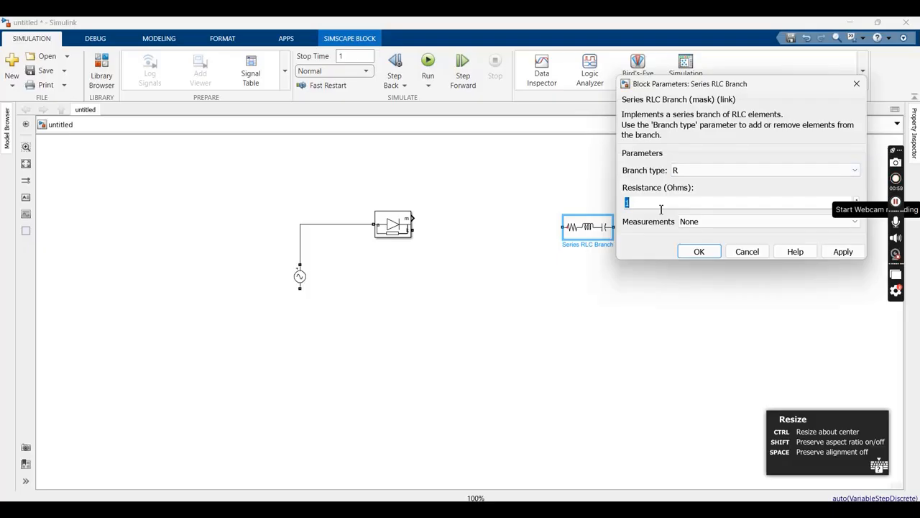
type("600")
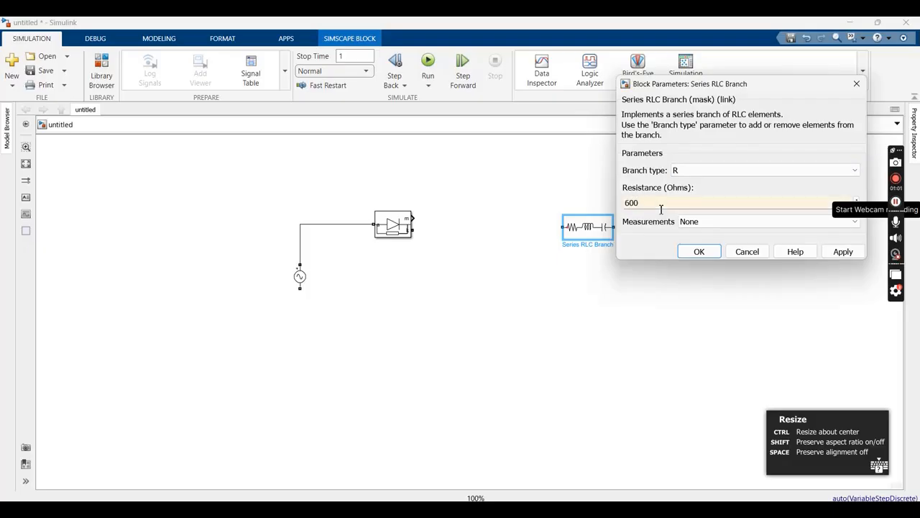
left_click(841, 252)
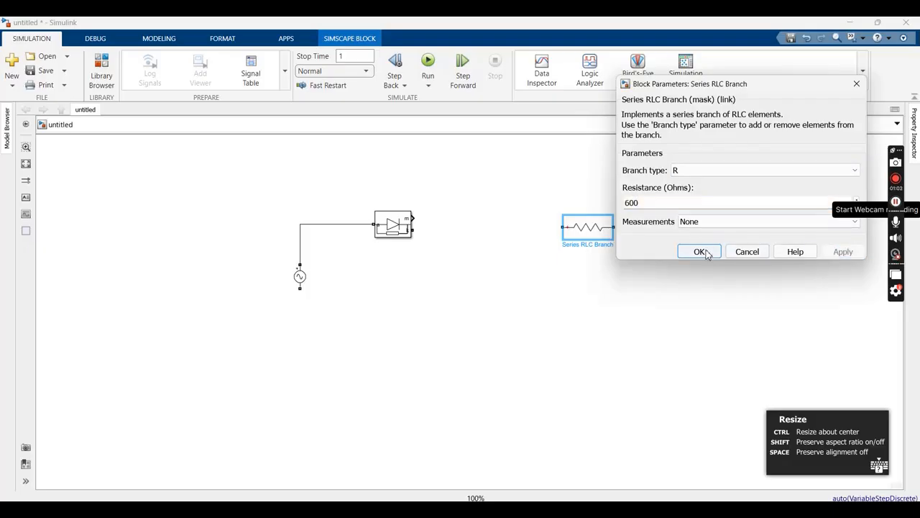
left_click(699, 251)
Rotate the resistor branch to vertical and move it slightly lower, to the right of the diode
left_click(609, 289)
left_click(600, 234)
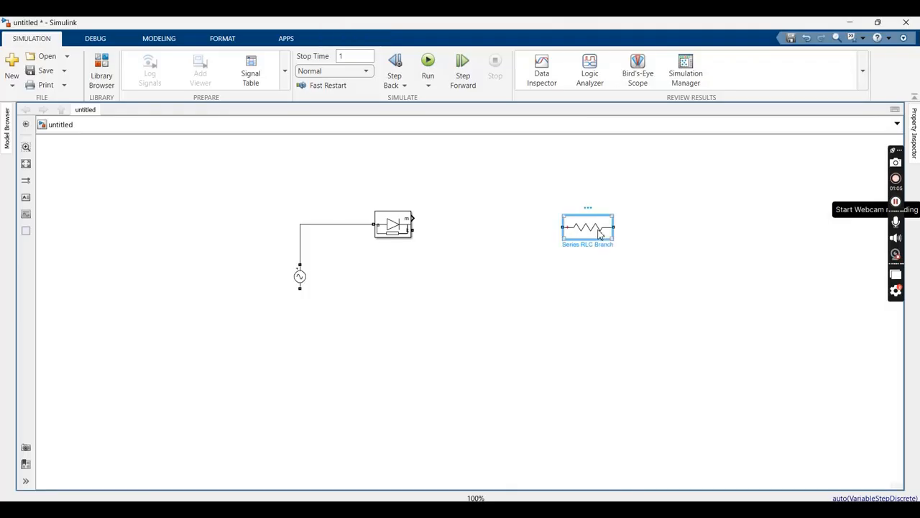
key("ctrl+r")
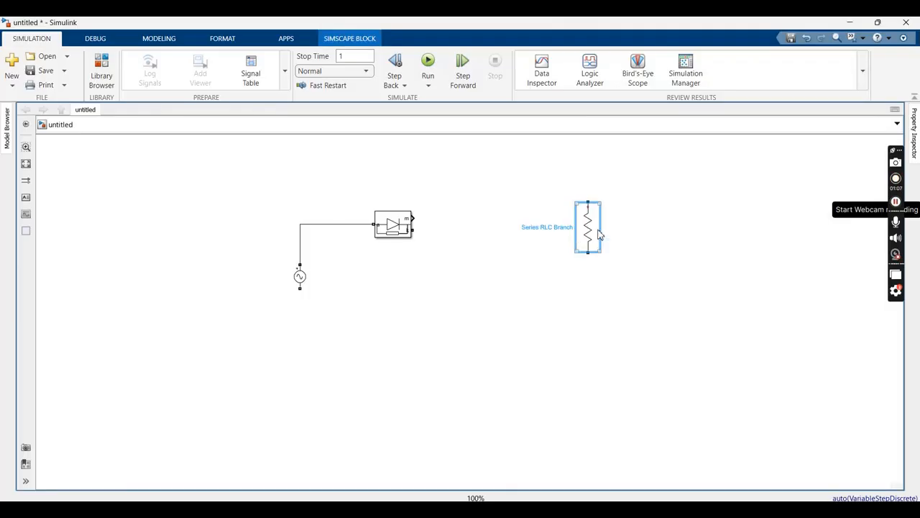
left_click(552, 356)
left_click_drag(588, 222, 576, 262)
Add a Current Measurement block and wire it in series between the diode's output and the resistor's upper terminal
double_click(540, 171)
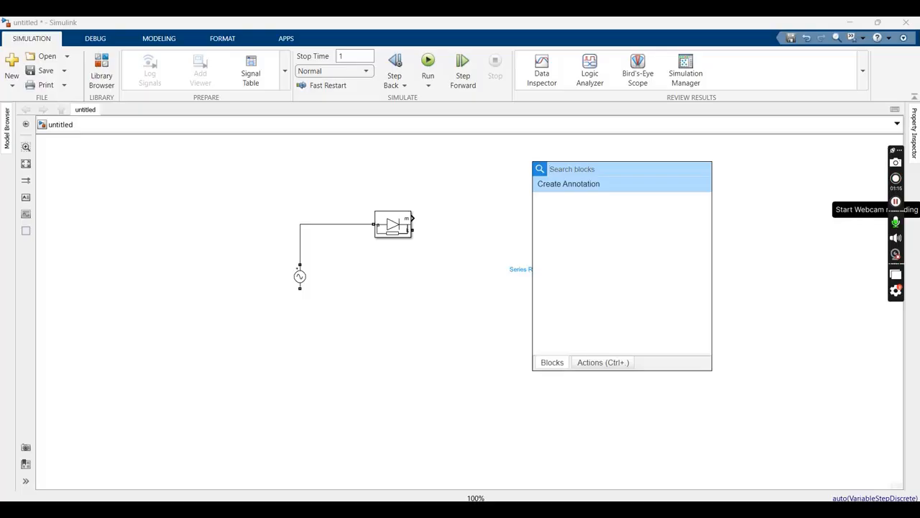
type("curr")
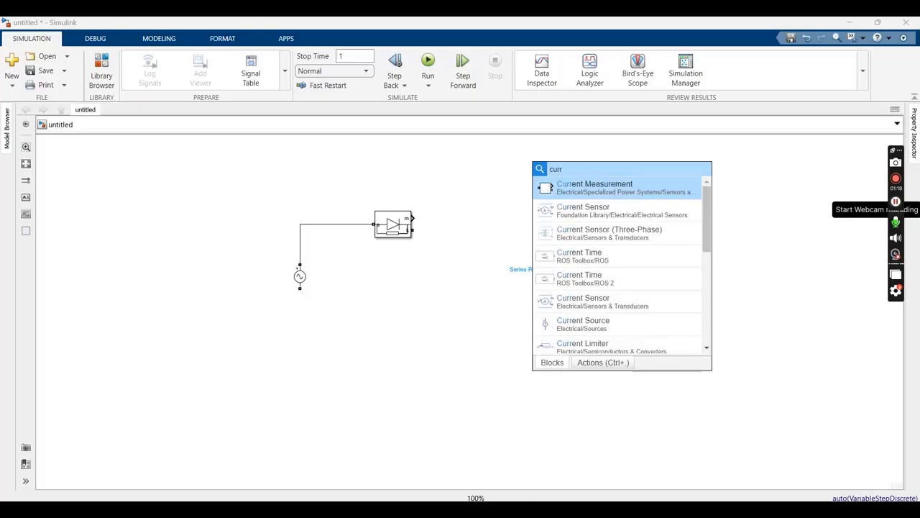
left_click(564, 191)
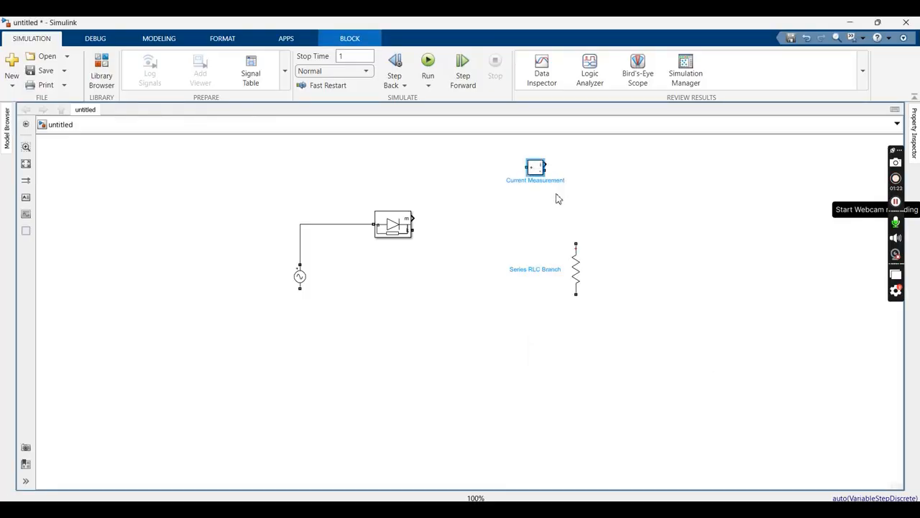
mouse_move(534, 174)
left_mouse_down()
mouse_move(483, 241)
mouse_move(493, 231)
mouse_move(599, 249)
mouse_move(580, 246)
left_mouse_up()
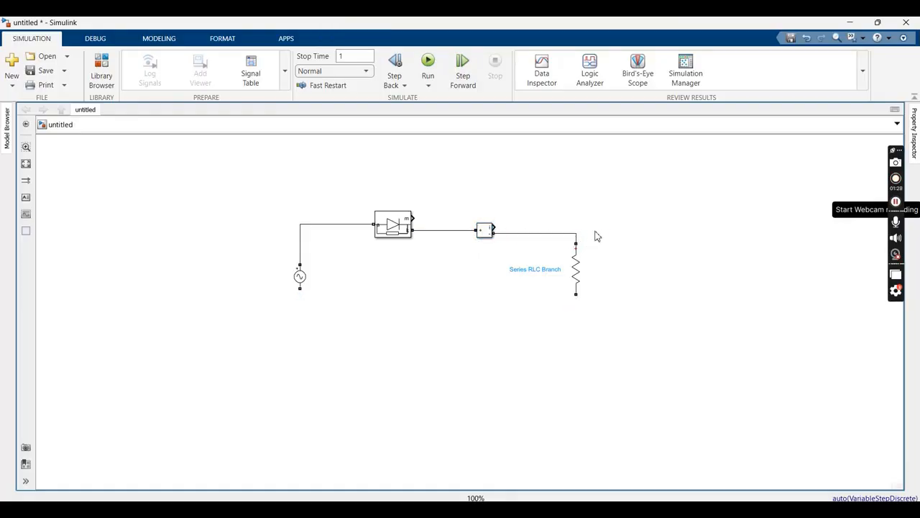
Add a Specialized Power Systems Voltage Measurement block above and right of the resistor
double_click(648, 182)
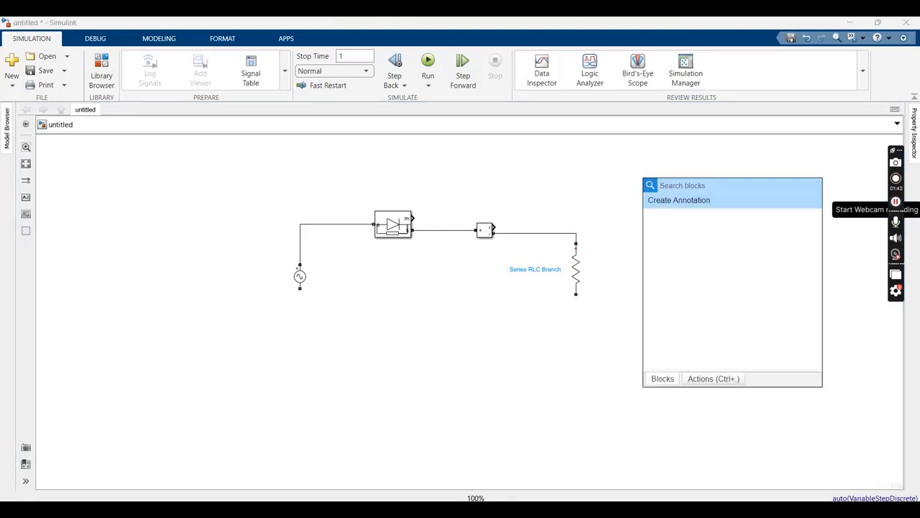
type("volt")
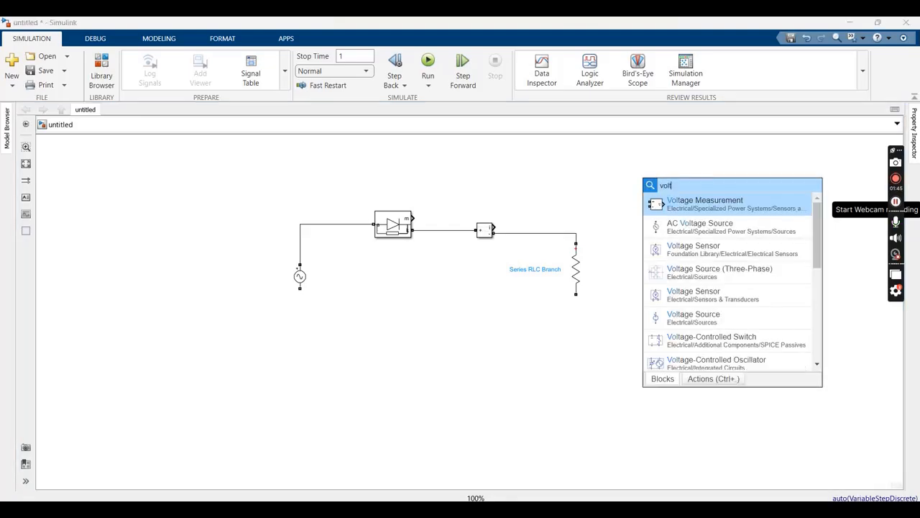
left_click(666, 204)
Add a second Specialized Power Systems Voltage Measurement block to the right of the resistor
double_click(645, 271)
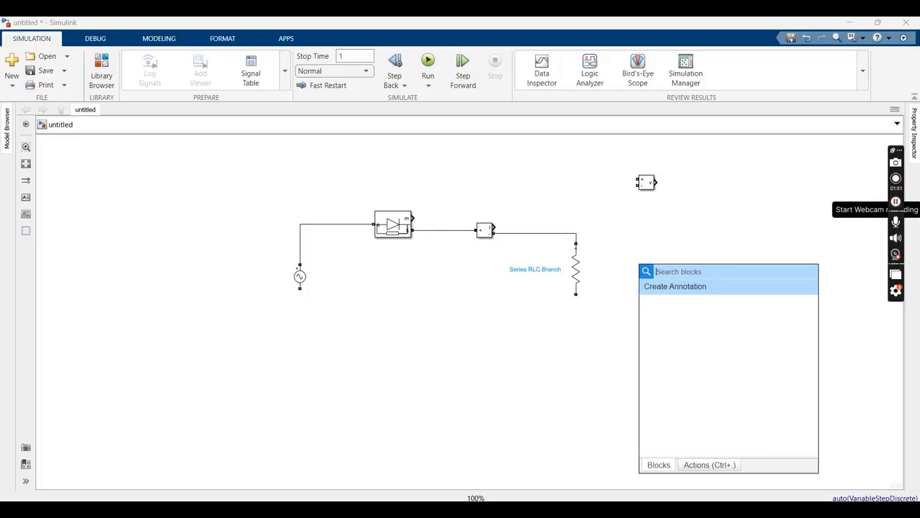
type("vol")
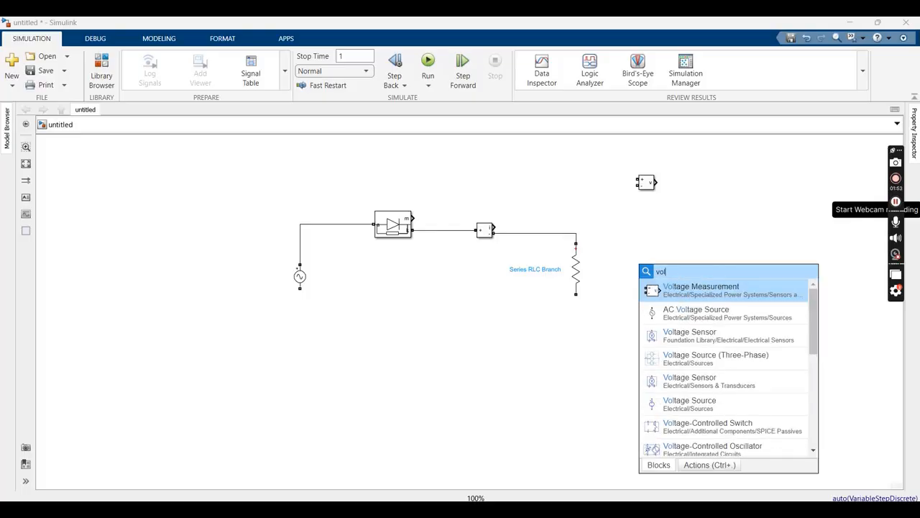
left_click(681, 296)
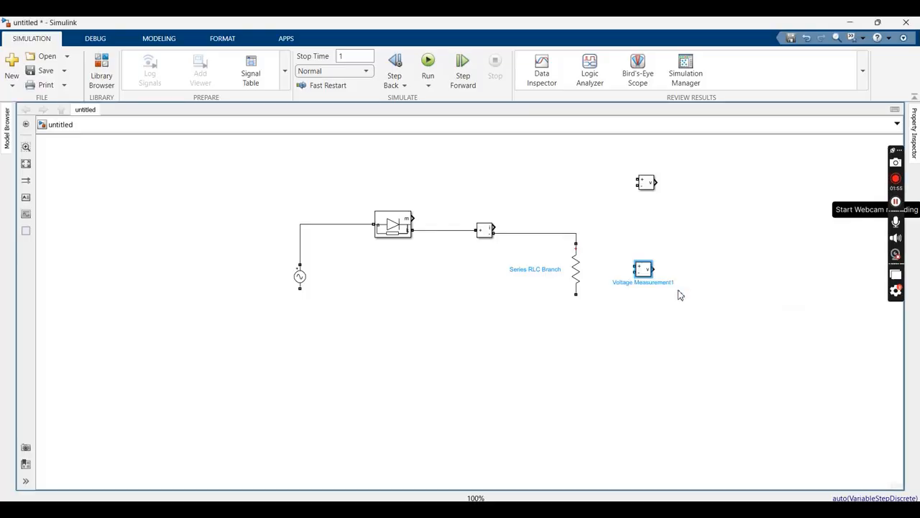
left_click(653, 300)
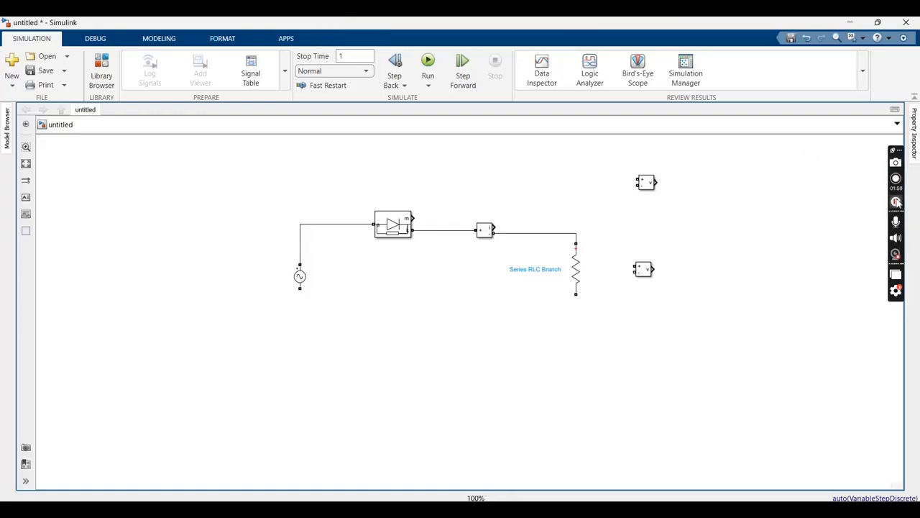
left_click(896, 202)
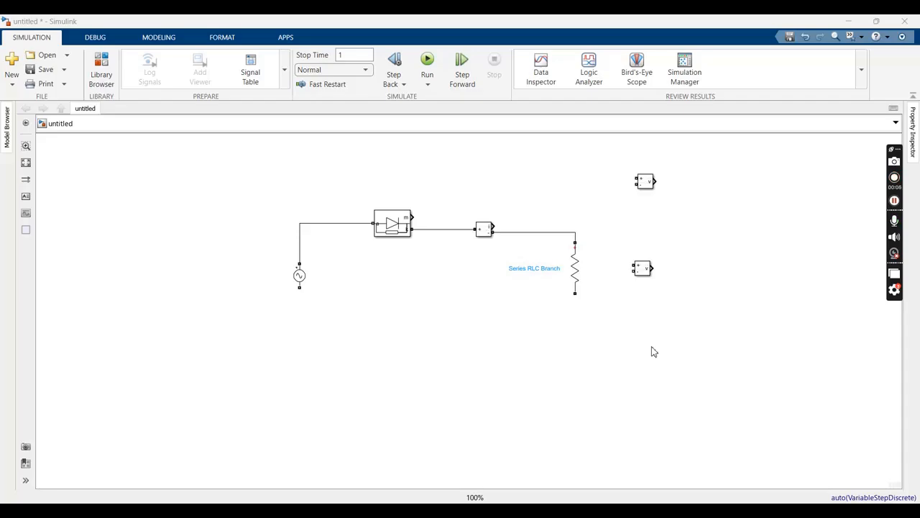
Wire the AC source's lower terminal to the resistor's lower terminal and connect a Specialized Power Systems Ground block to that return wire
left_click(300, 286)
left_click_drag(300, 290, 537, 325)
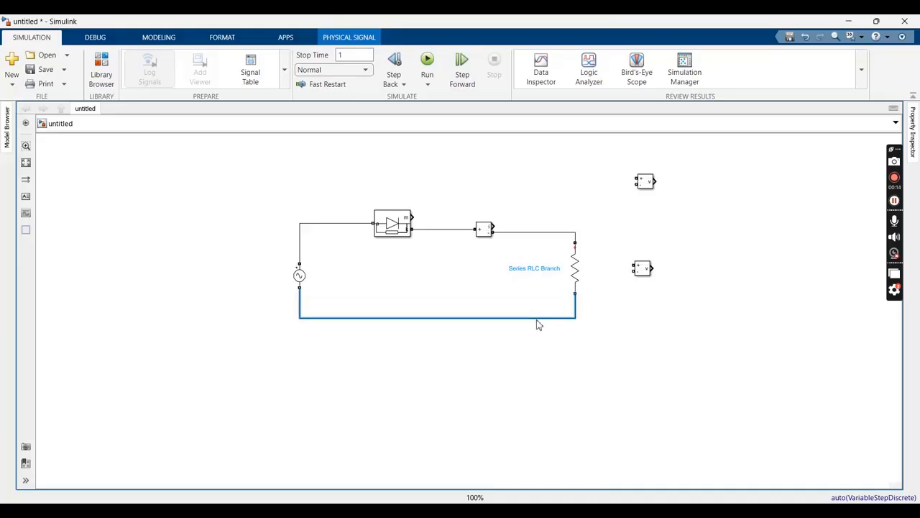
double_click(482, 379)
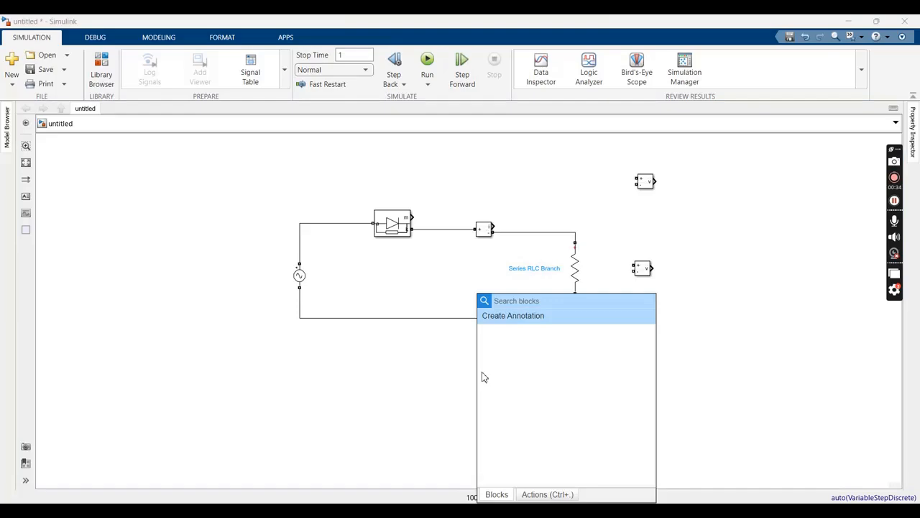
type("ground")
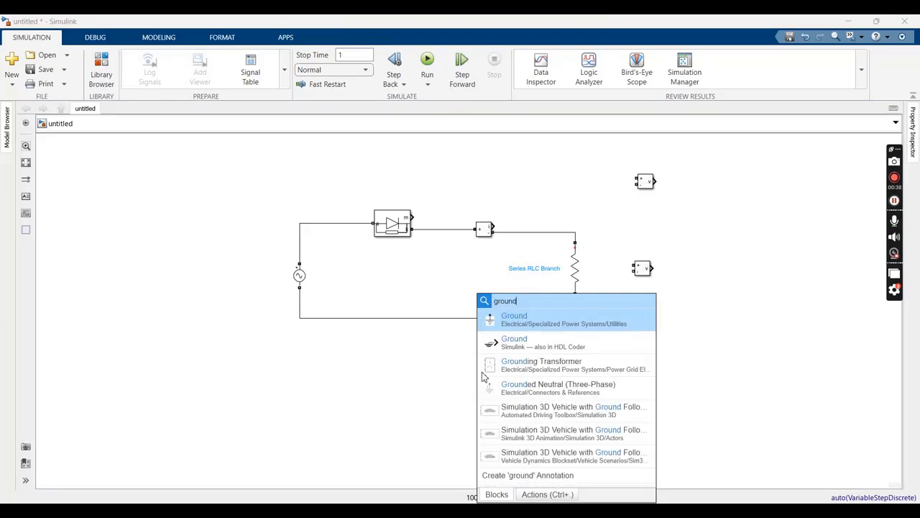
left_click(507, 325)
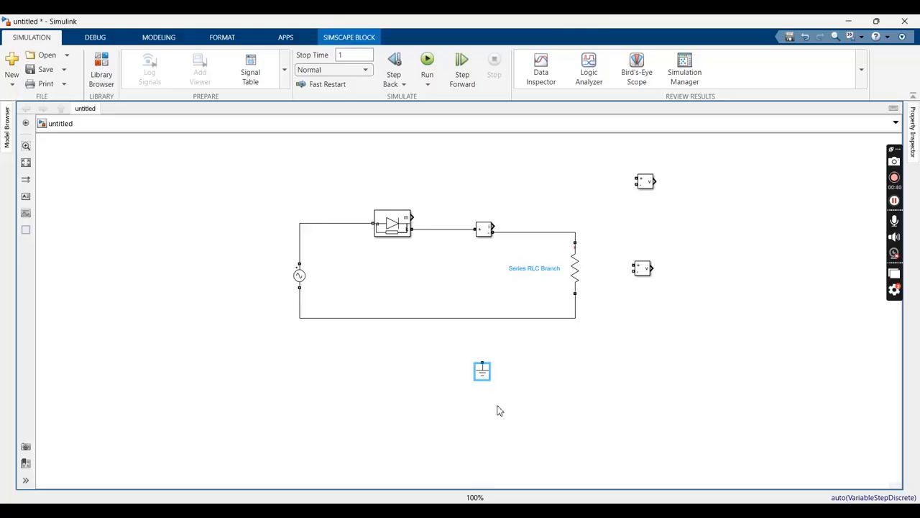
mouse_move(474, 374)
left_mouse_down()
mouse_move(302, 374)
mouse_move(300, 317)
left_mouse_up()
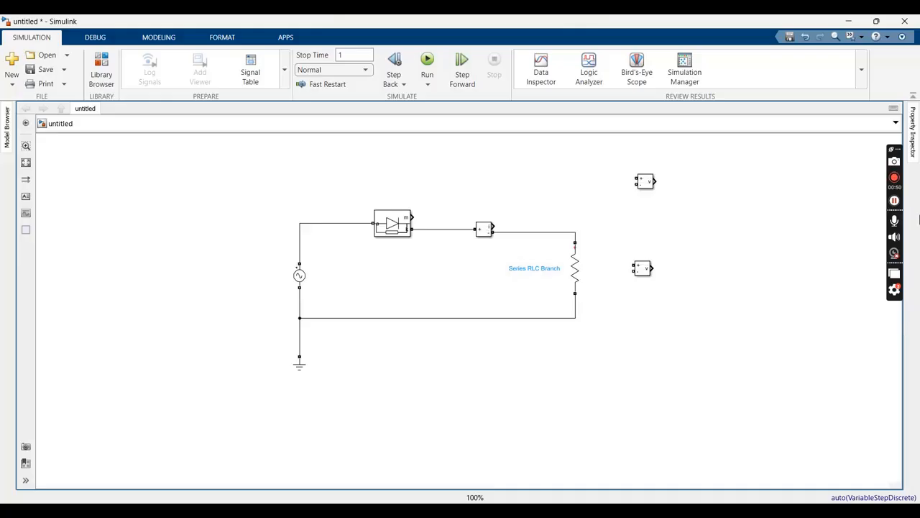
Move the upper Voltage Measurement block left of the AC source, rotate it 180 degrees and wire it across the source
left_click(647, 178)
left_click_drag(647, 178, 243, 287)
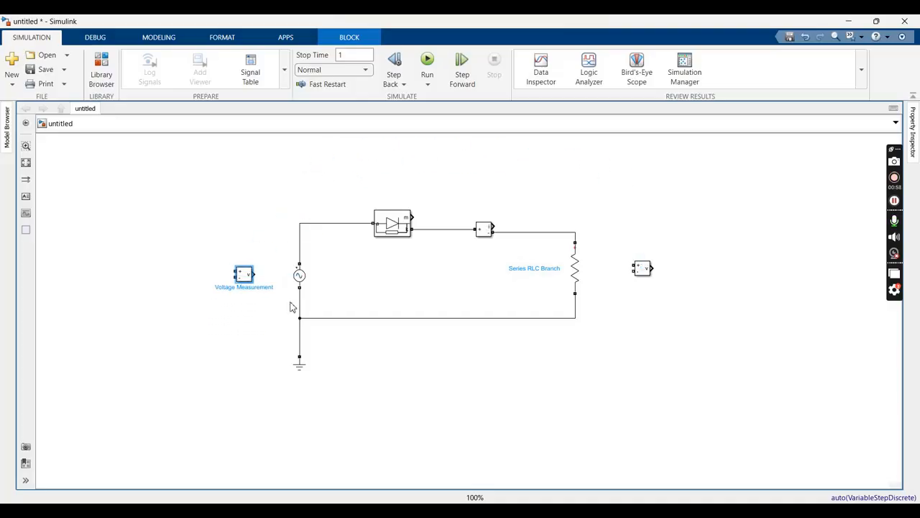
key("ctrl+r")
key("ctrl+r")
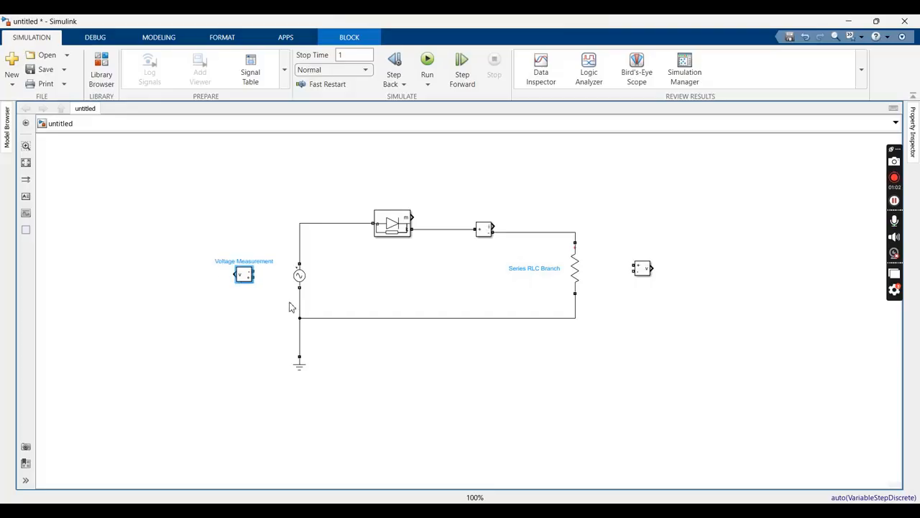
left_click_drag(252, 270, 300, 248)
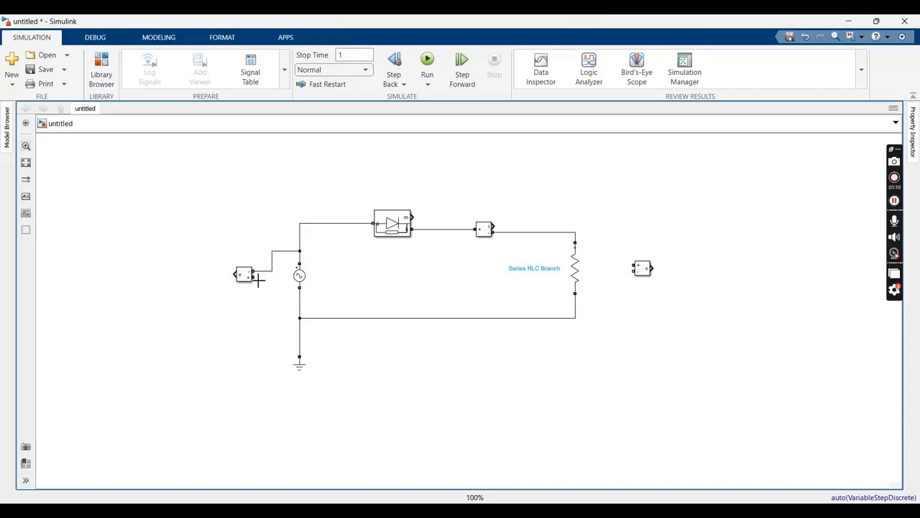
left_click_drag(259, 280, 301, 302)
Wire the remaining Voltage Measurement block across the resistor and connect its output to a new Simulink Scope
left_click_drag(644, 270, 579, 237)
left_click_drag(624, 272, 575, 307)
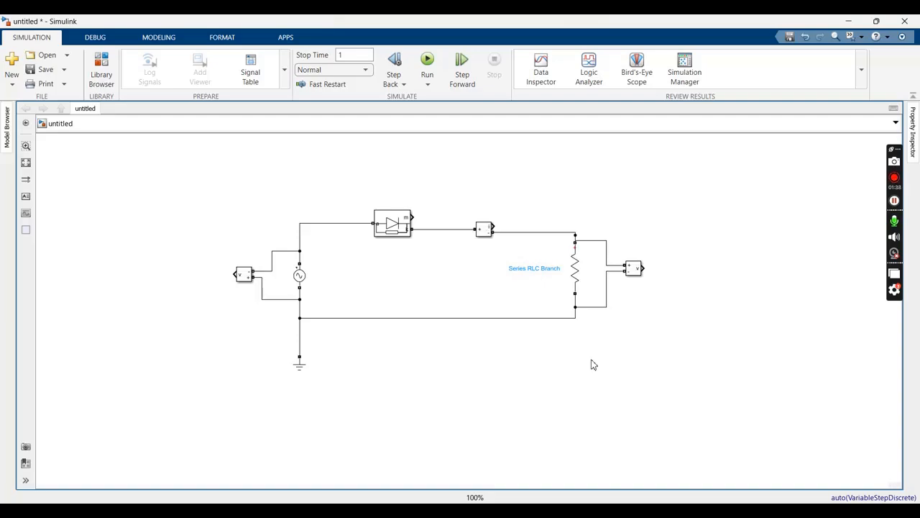
double_click(141, 195)
type("scop")
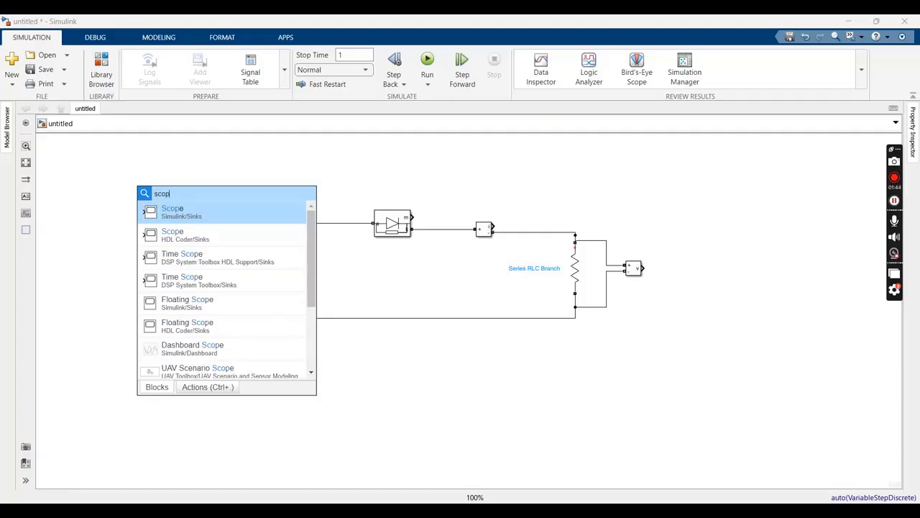
left_click(193, 213)
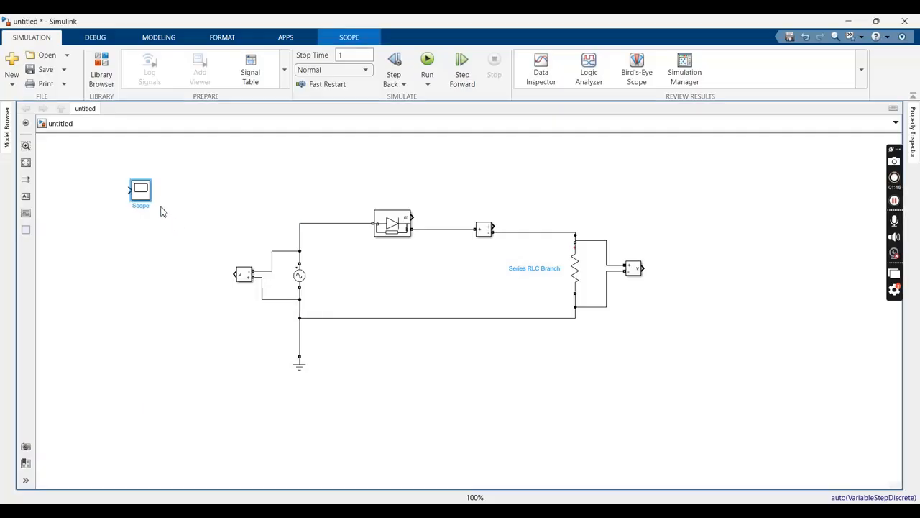
left_click_drag(142, 196, 702, 272)
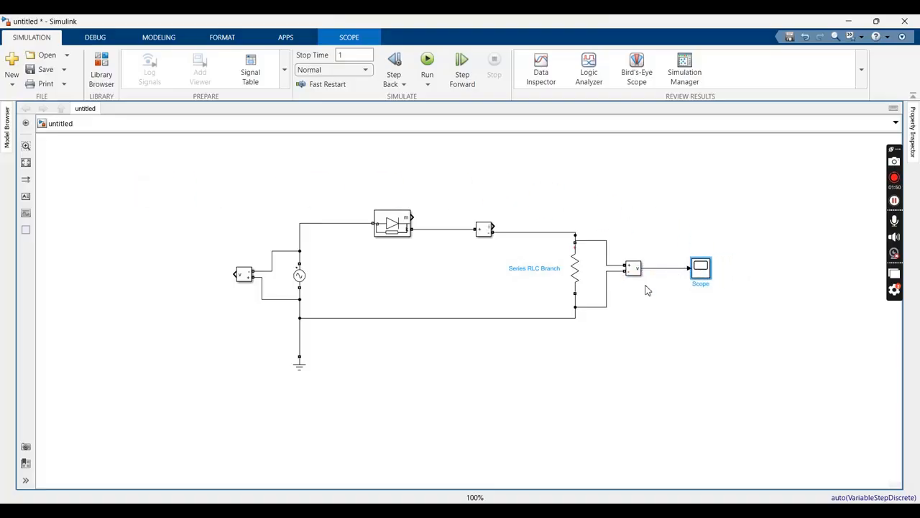
Add a second Simulink Scope, rotate it 180 degrees and connect it to the output of the source's Voltage Measurement block
double_click(148, 242)
type("scop")
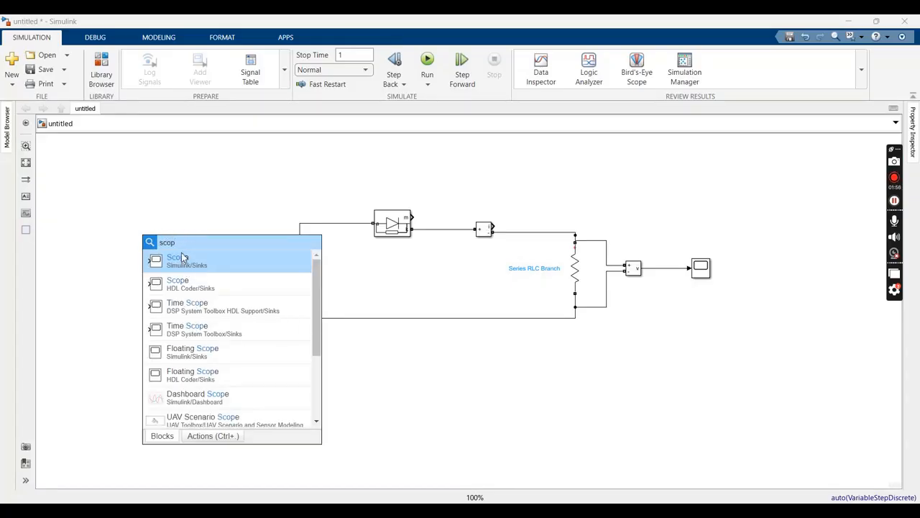
left_click(184, 259)
key("ctrl+r")
key("ctrl+r")
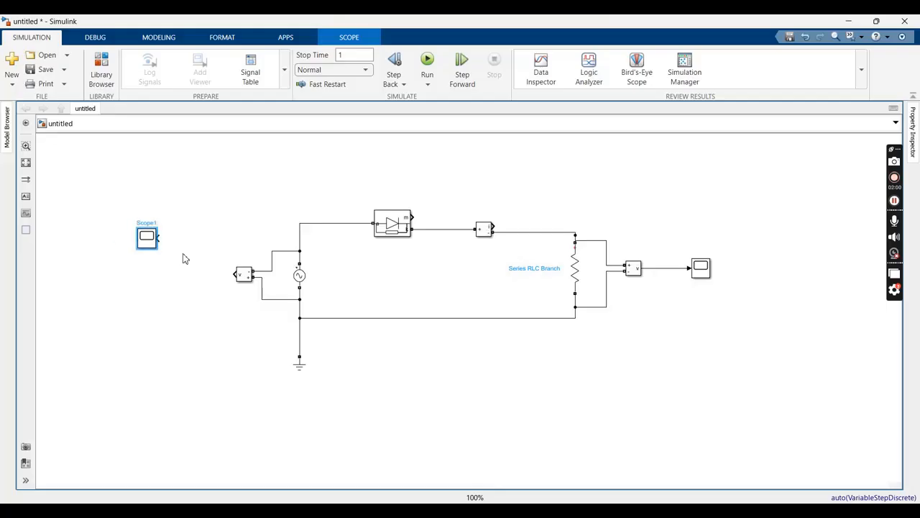
left_click_drag(146, 244, 187, 275)
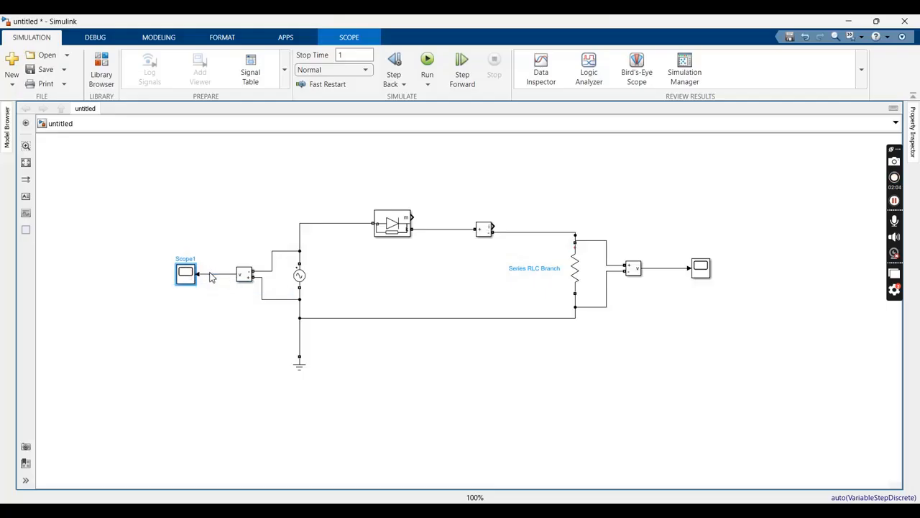
left_click(895, 184)
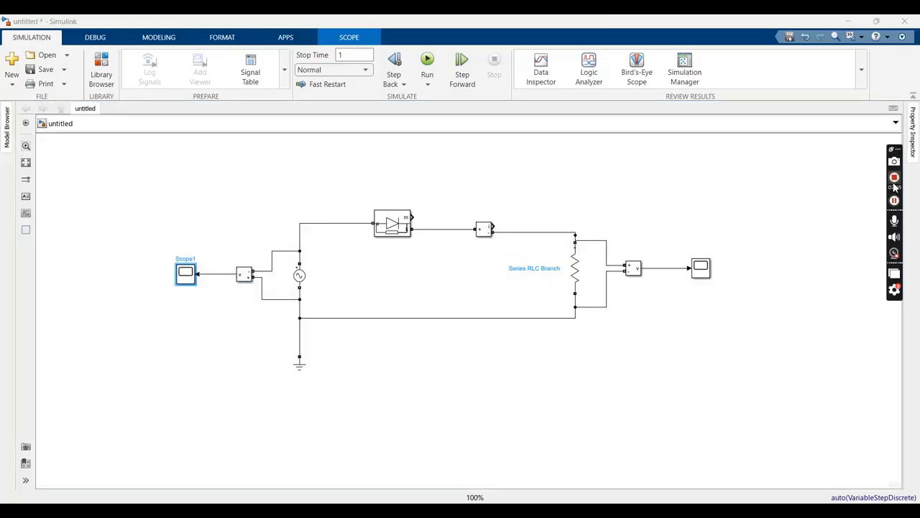
Add a powergui block above the resistor and run the simulation
double_click(614, 175)
type("powe")
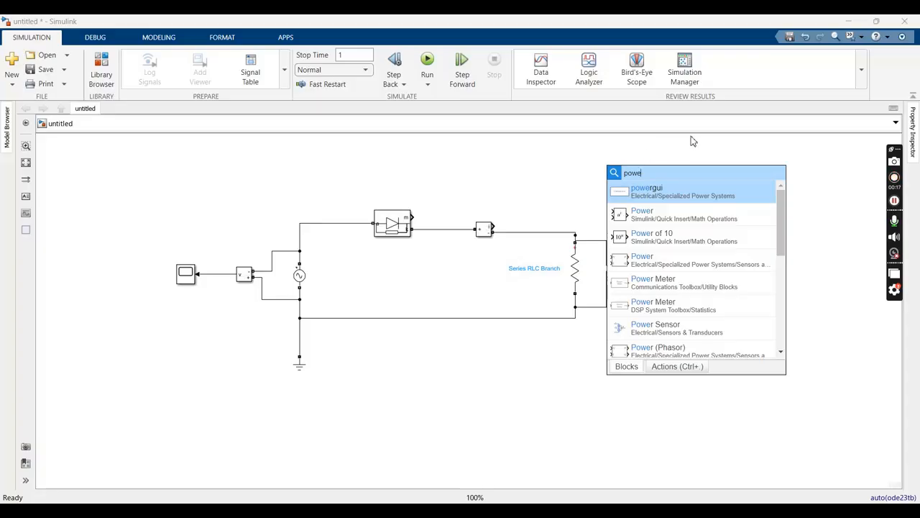
left_click(679, 189)
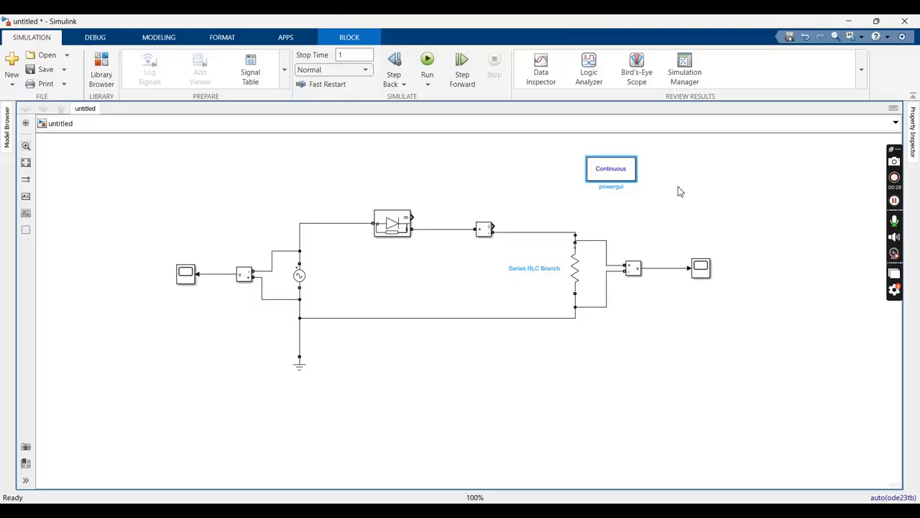
left_click(427, 62)
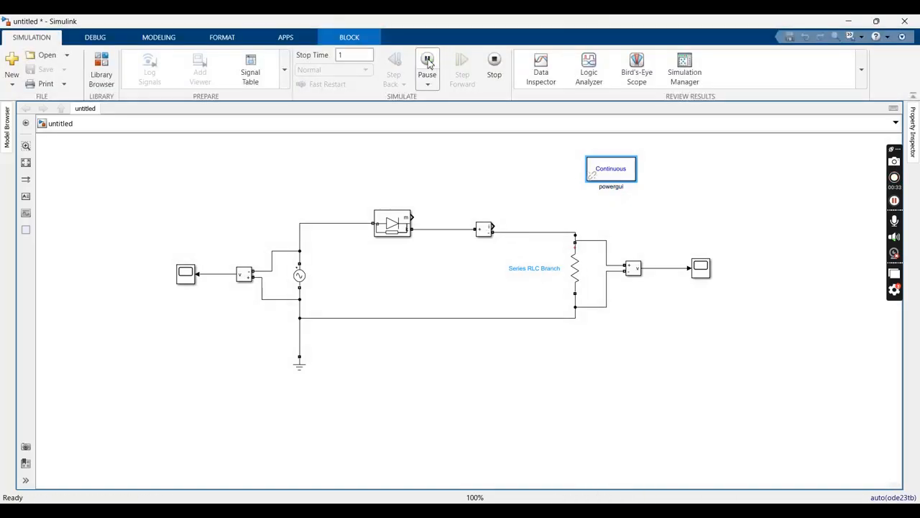
Examine the source voltage waveform in its maximized scope, zooming the time axis in to a few cycles, and close the scope
left_click(186, 280)
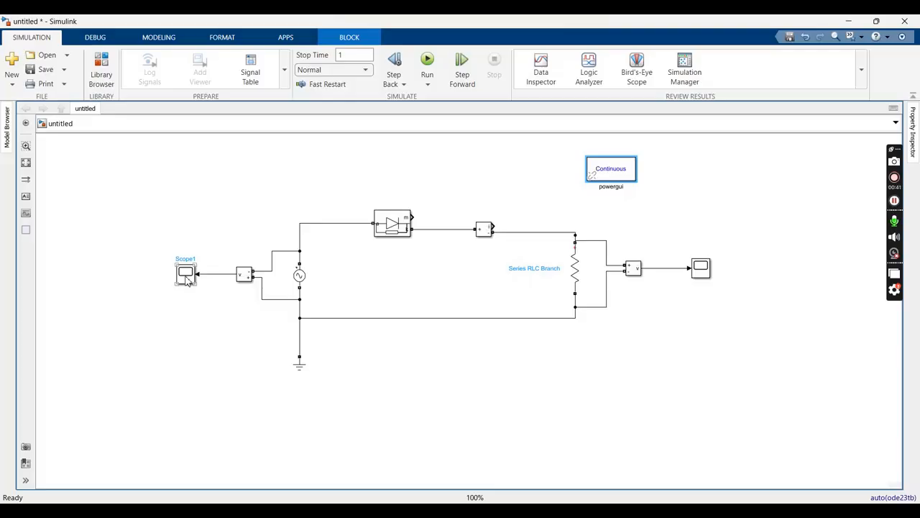
double_click(186, 276)
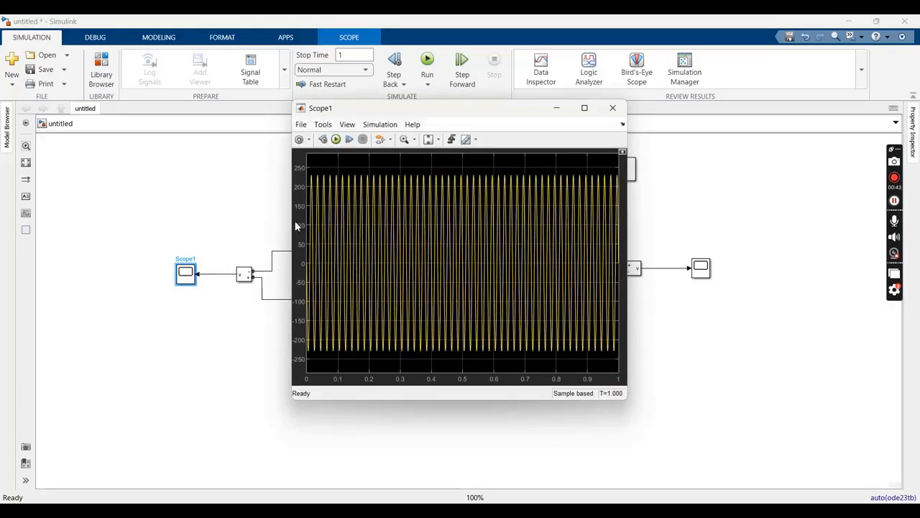
left_click(585, 108)
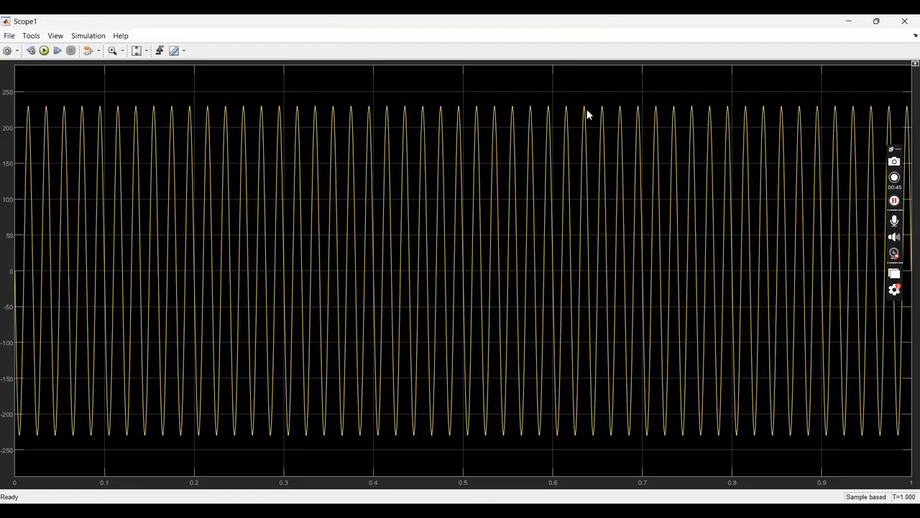
left_click(123, 51)
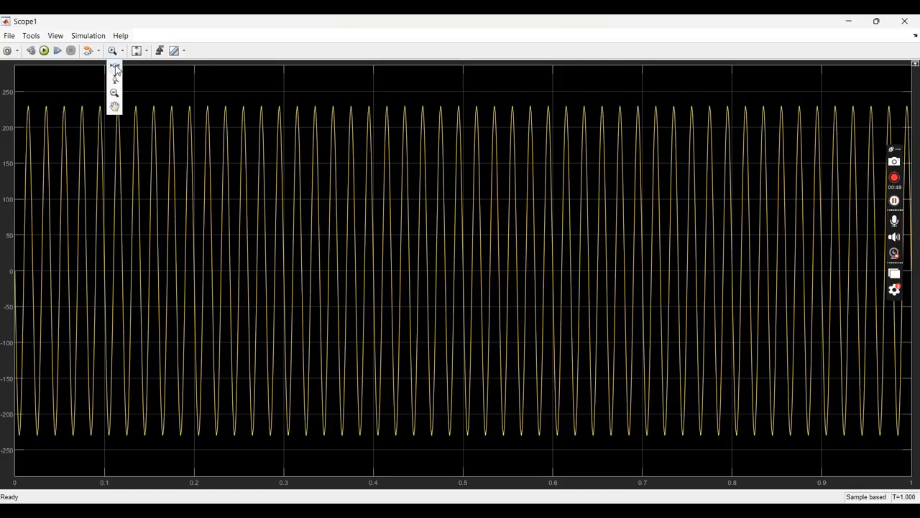
left_click(115, 66)
left_click_drag(141, 115, 416, 115)
left_click_drag(204, 145, 590, 134)
left_click_drag(158, 134, 672, 127)
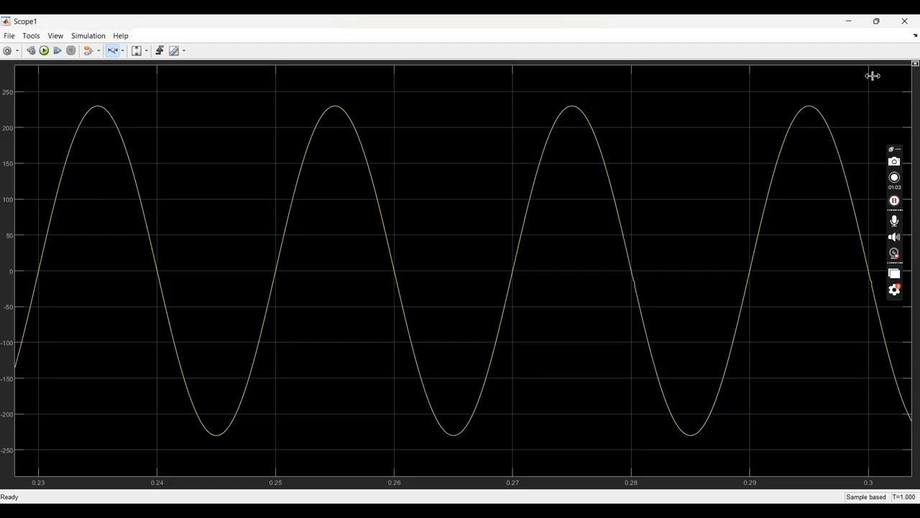
left_click(907, 23)
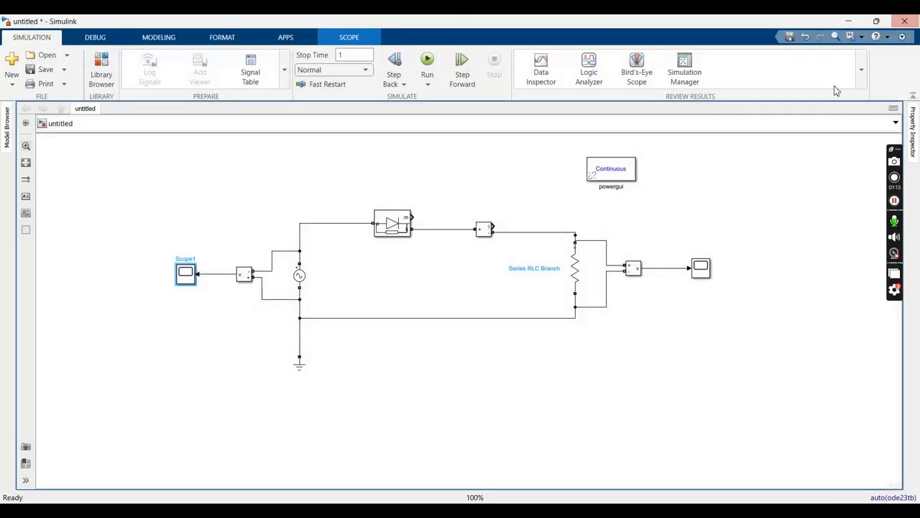
Examine the resistor's voltage waveform in its maximized scope, zooming the time axis in to individual cycles
double_click(700, 271)
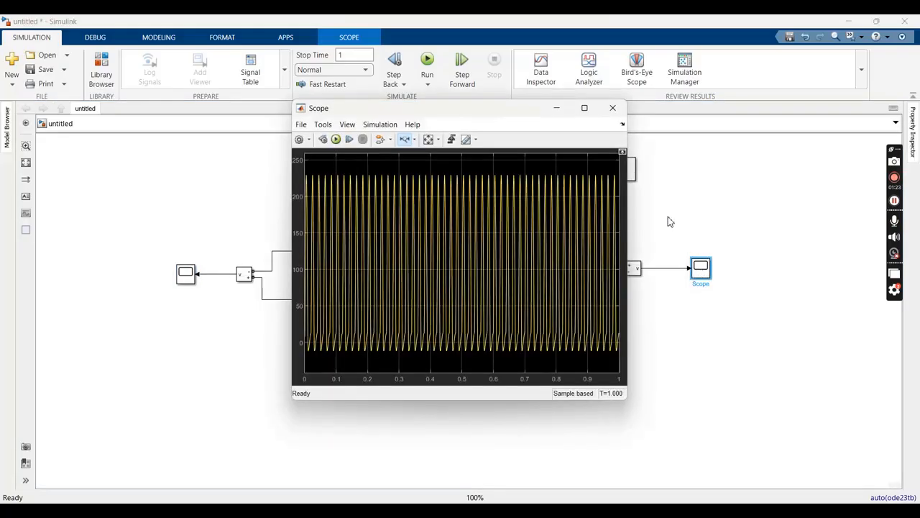
left_click(585, 108)
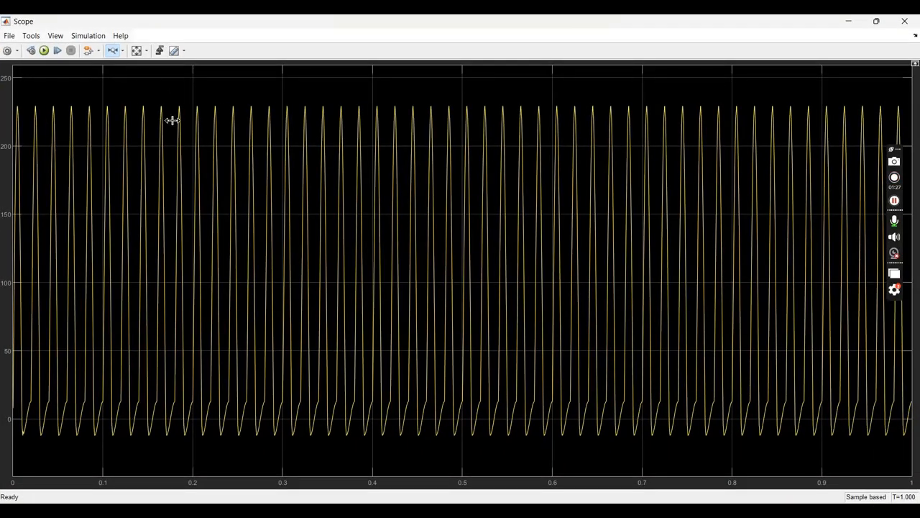
left_click_drag(173, 120, 632, 125)
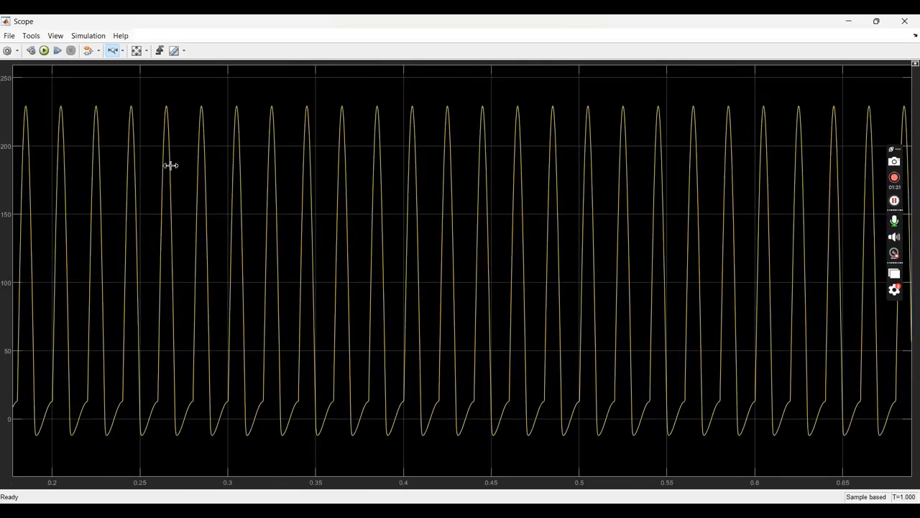
left_click_drag(170, 166, 715, 153)
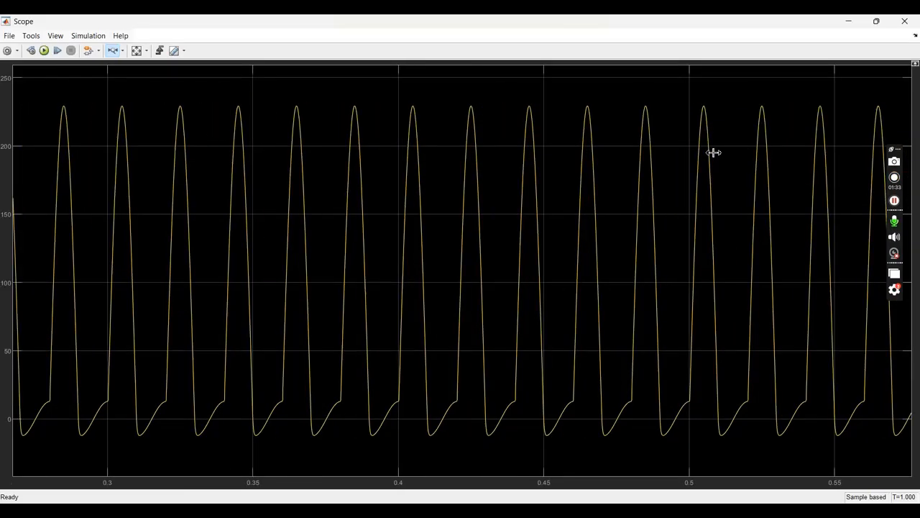
left_click_drag(201, 175, 722, 173)
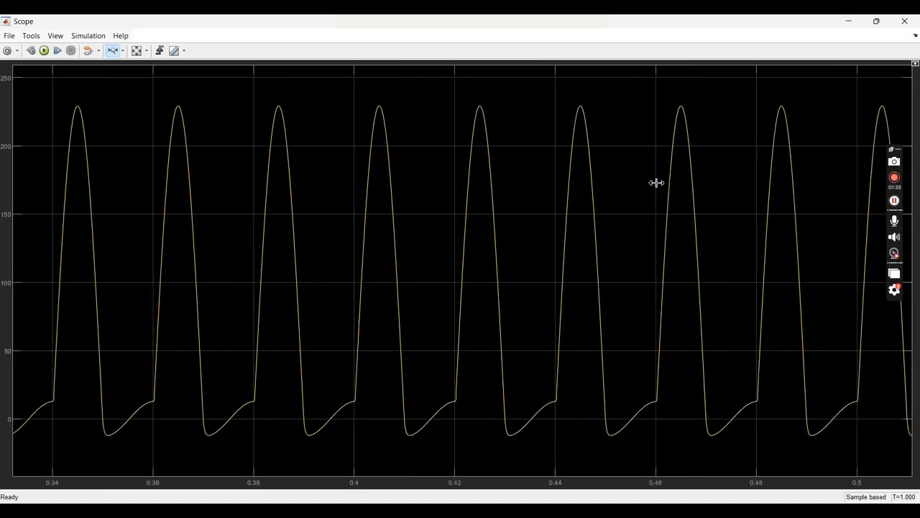
Zoom the resistor scope's time axis in to about 0.382 to 0.435 s and examine the voltage waveform
left_click_drag(96, 207, 762, 200)
left_click_drag(240, 208, 602, 200)
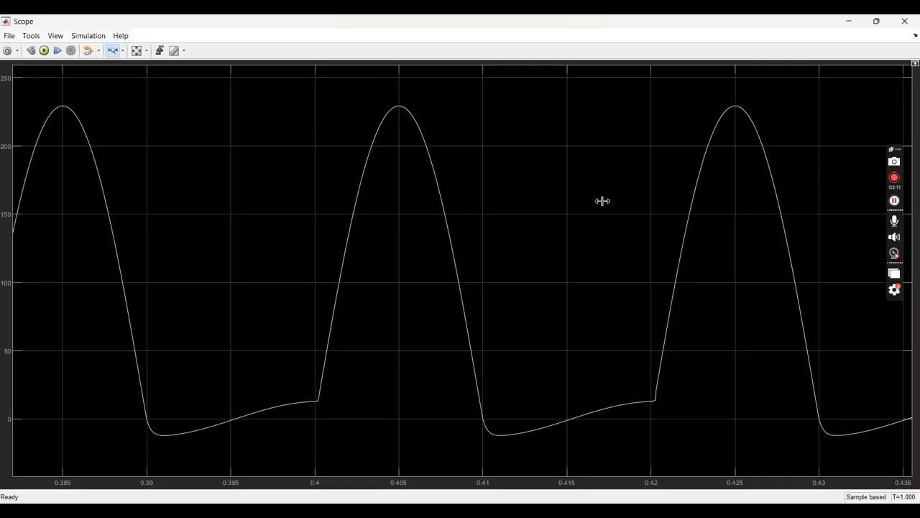
left_click(894, 179)
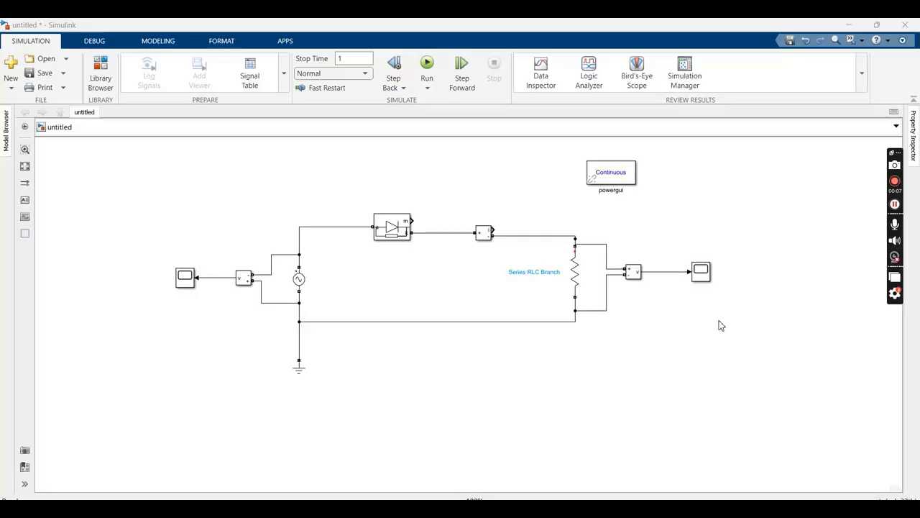
Add a Series RLC Branch block below the load scope and set its branch type to C
double_click(721, 325)
type("serie")
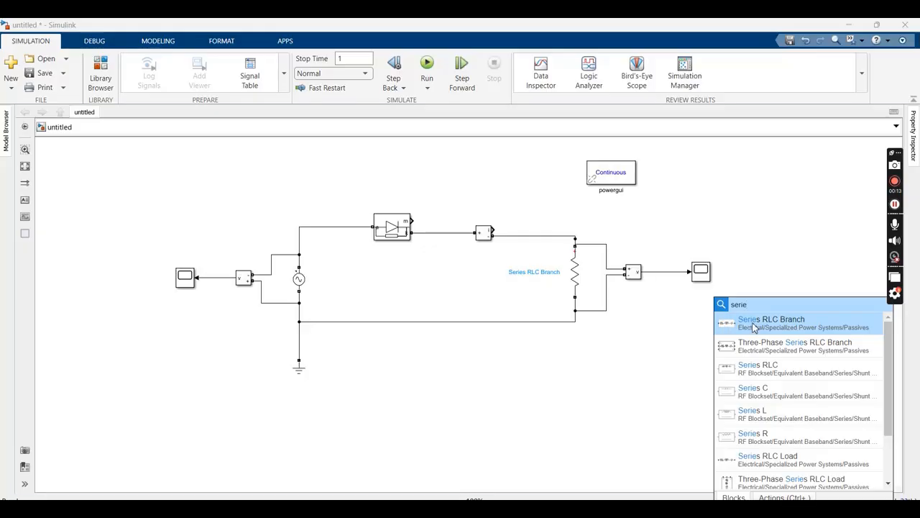
left_click(725, 325)
double_click(722, 321)
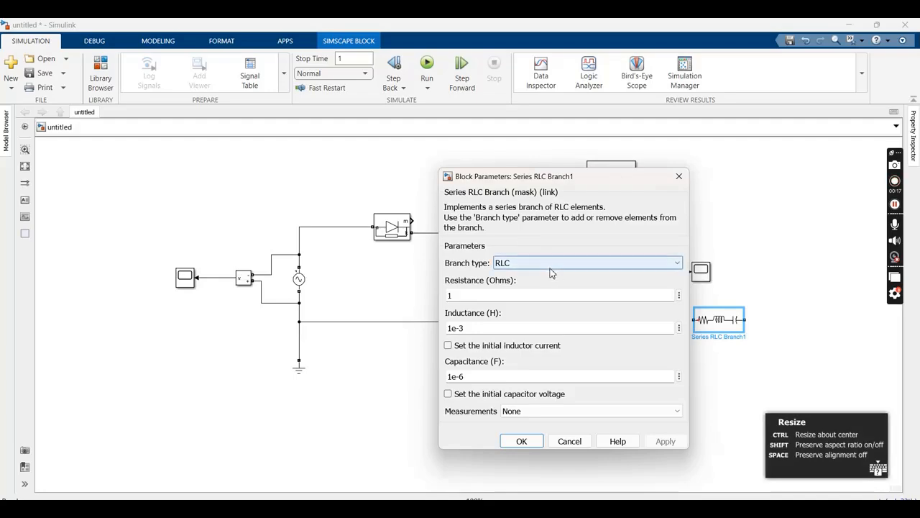
left_click(561, 262)
left_click(512, 307)
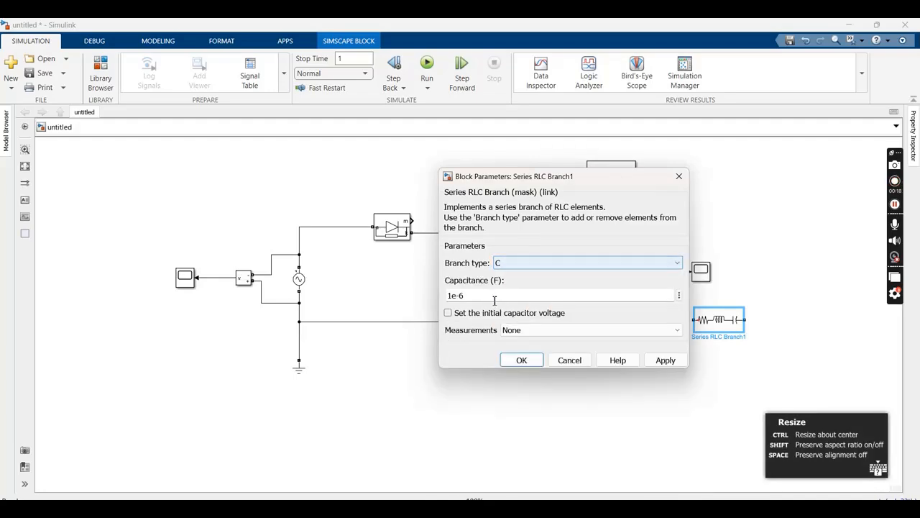
Set the new branch's capacitance to 100e-6 F and apply the block parameters
triple_click(453, 293)
left_click(453, 293)
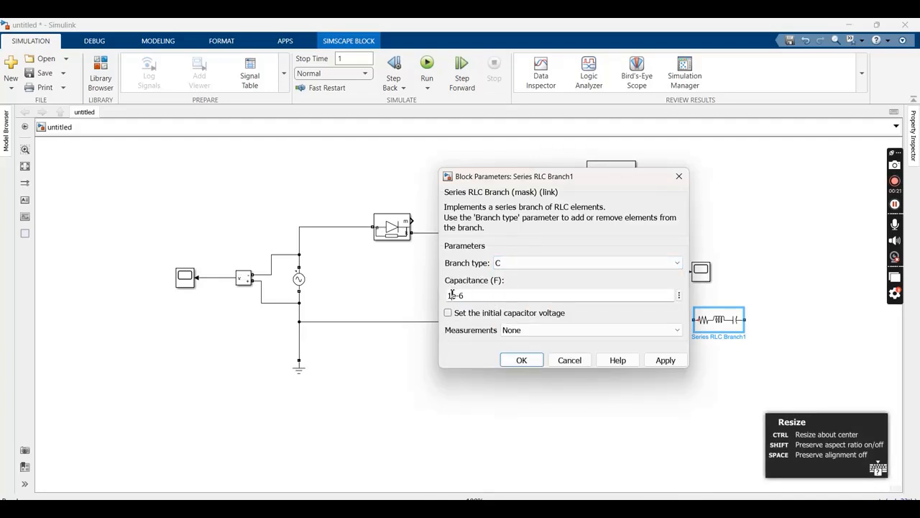
type("00")
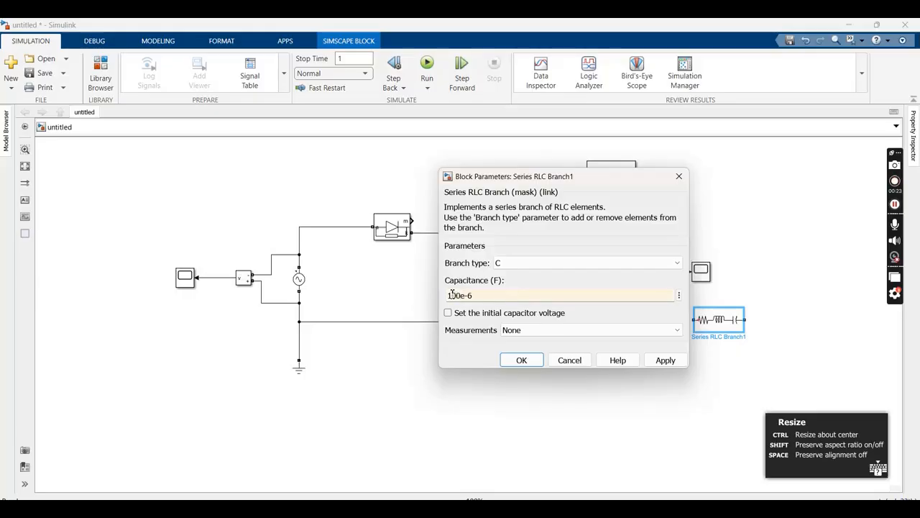
left_click(663, 362)
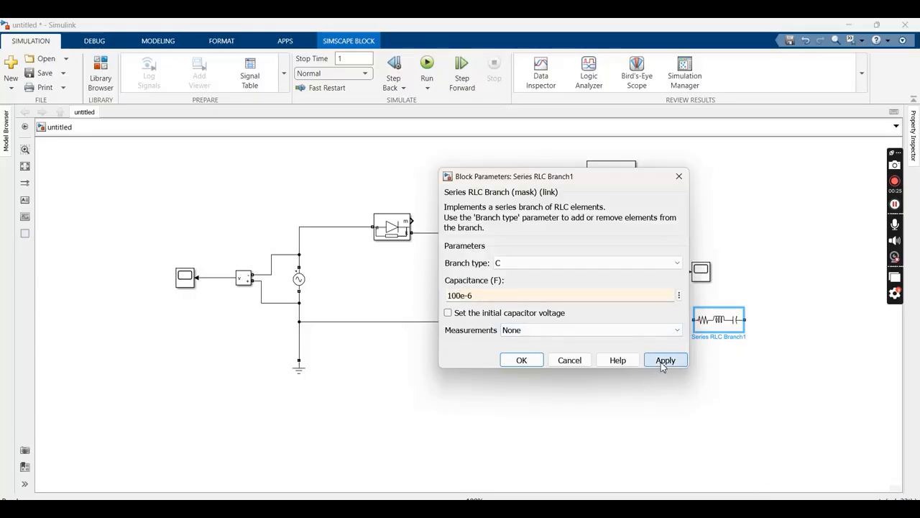
left_click(521, 360)
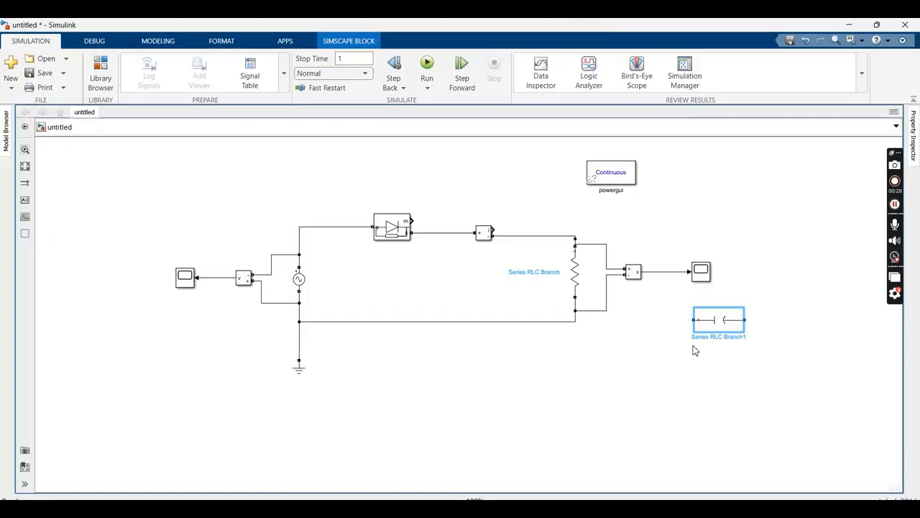
Rotate the capacitor 90 degrees, place it just left of the resistor and wire it in parallel between the upper and lower lines
left_click_drag(723, 330, 537, 403)
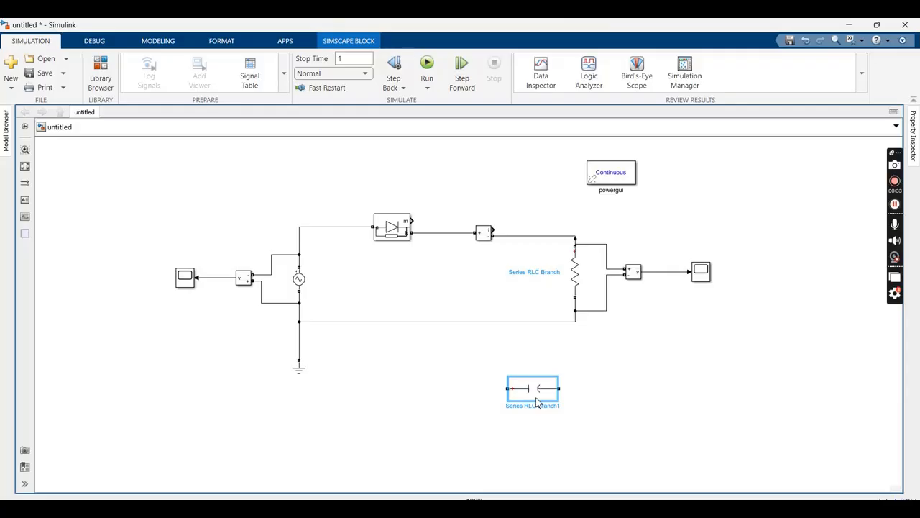
key("ctrl+r")
left_click(583, 384)
left_click_drag(528, 377, 535, 261)
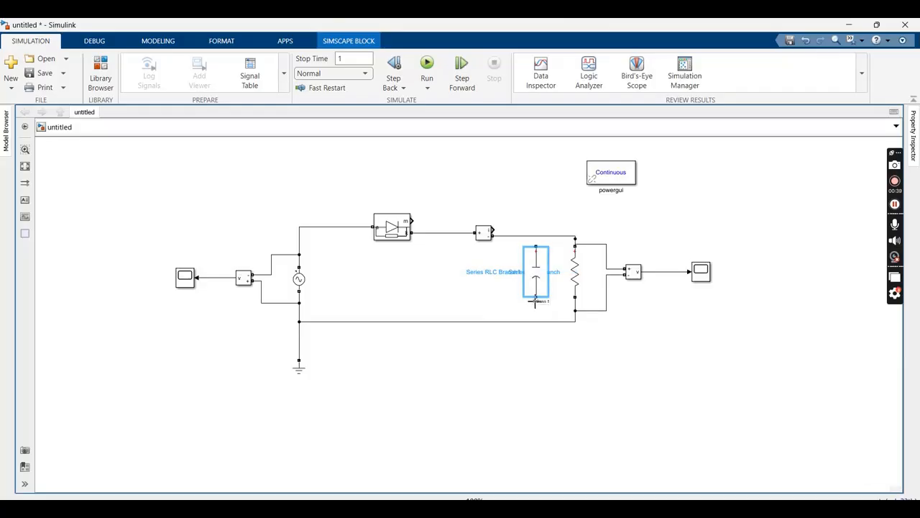
left_click_drag(536, 297, 536, 323)
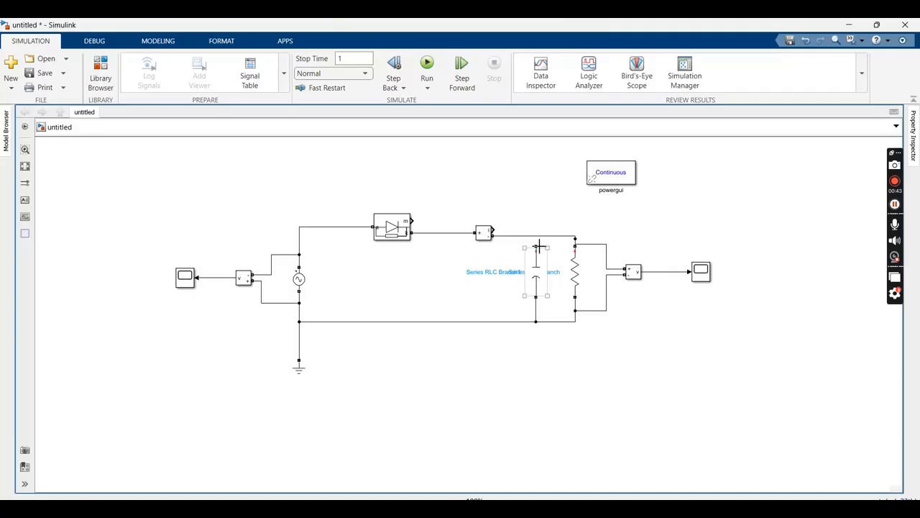
left_click_drag(537, 246, 537, 236)
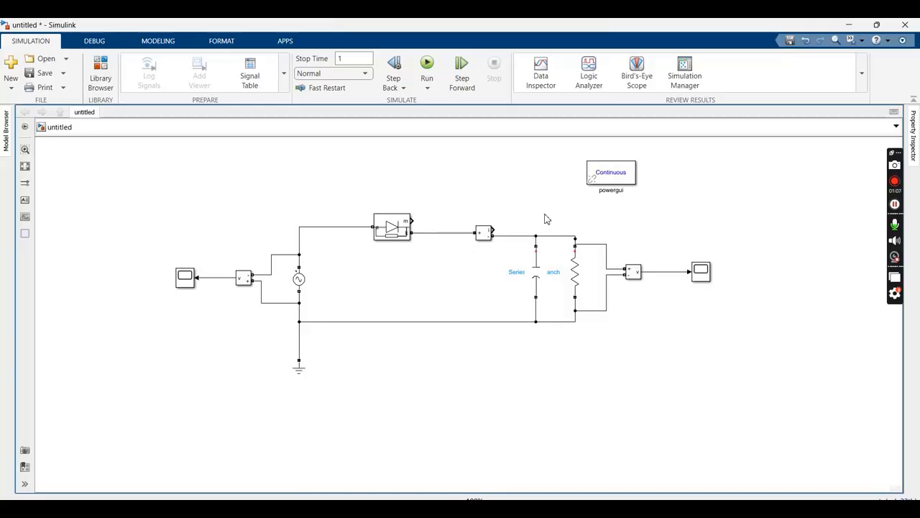
Run the simulation with the capacitor and open the scope showing the load voltage
left_click(430, 64)
double_click(701, 279)
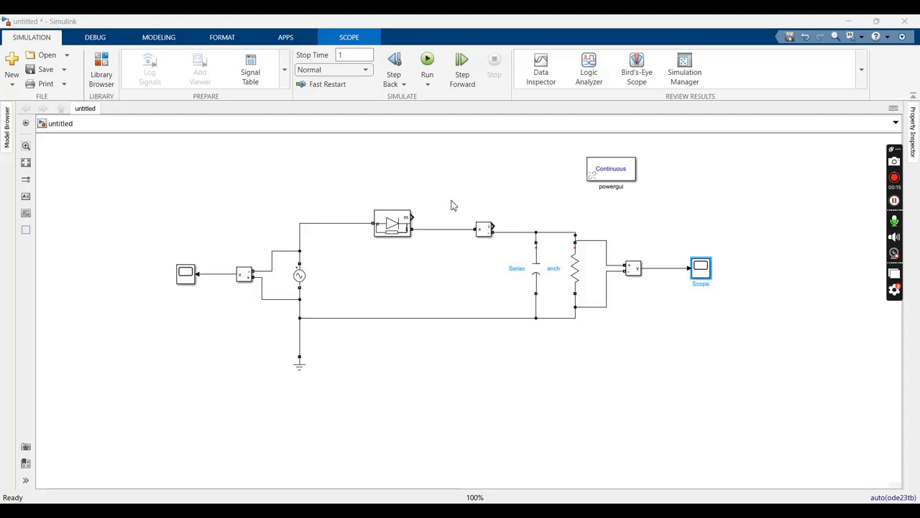
Delete the Current Measurement block, the capacitor and the wires connecting the diode and source to the load resistor
left_click_drag(453, 206, 458, 278)
key("Delete")
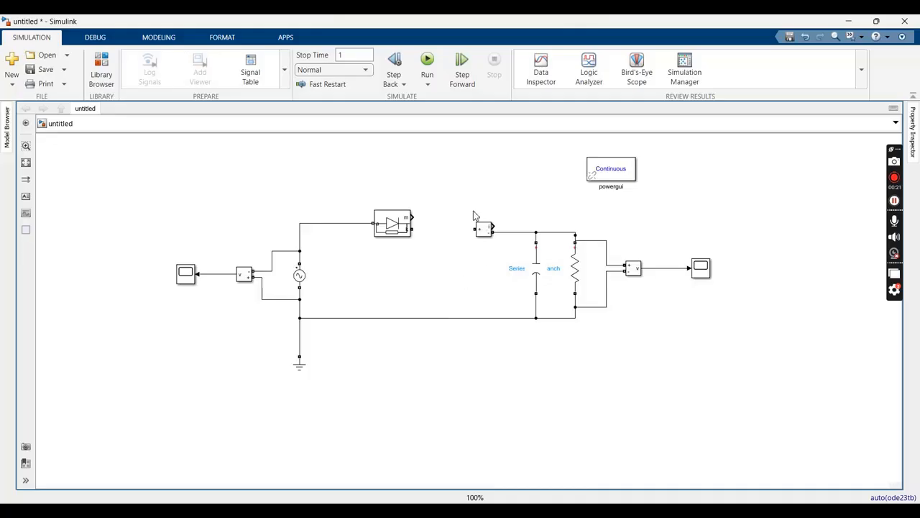
left_click_drag(470, 204, 454, 352)
key("Delete")
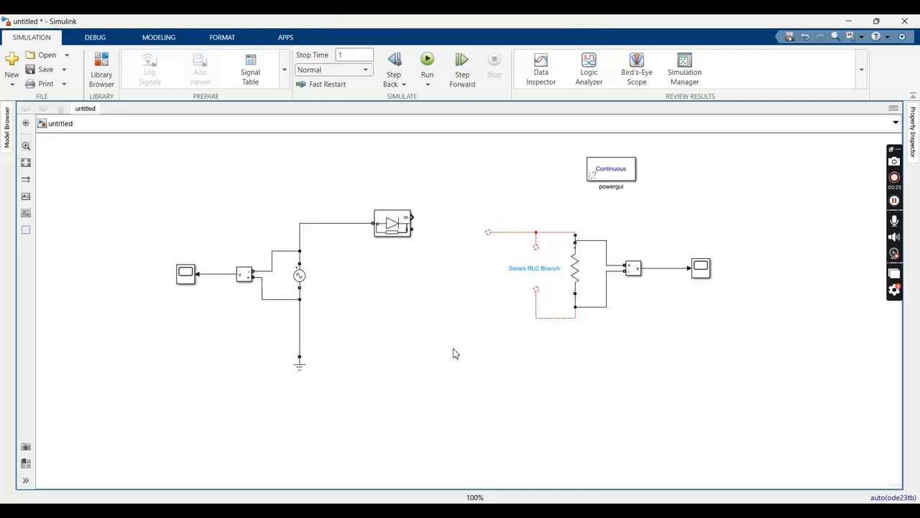
left_click_drag(489, 206, 520, 301)
key("Delete")
left_click(463, 209)
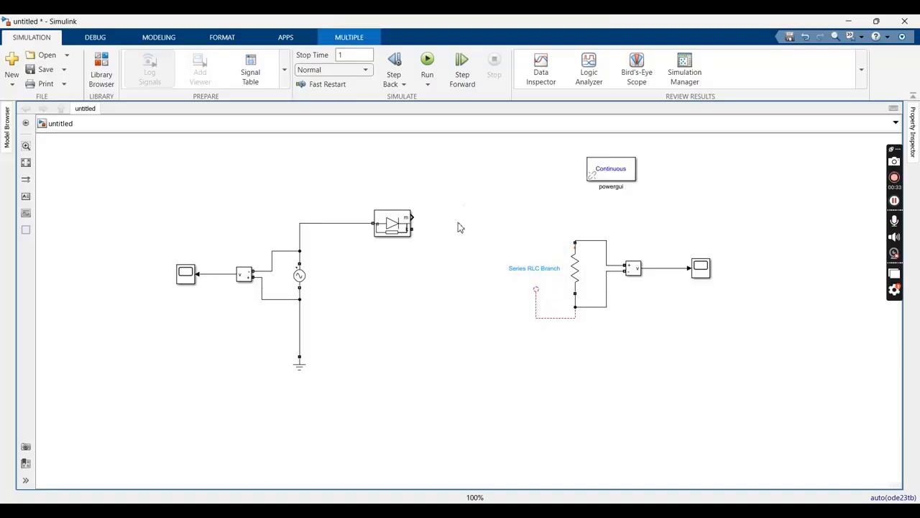
Paste a copy of the diode in the space before the resistor and raise the original diode above the source
left_click(407, 225)
right_click(409, 225)
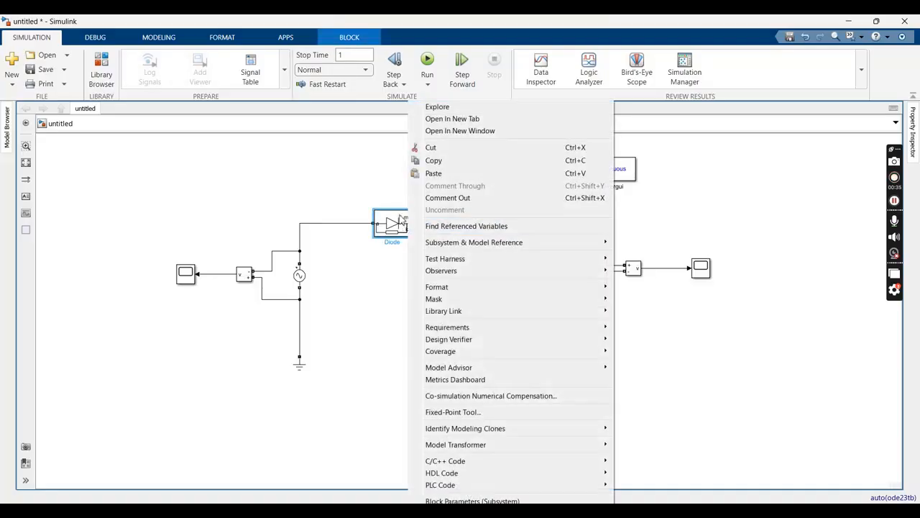
left_click(434, 163)
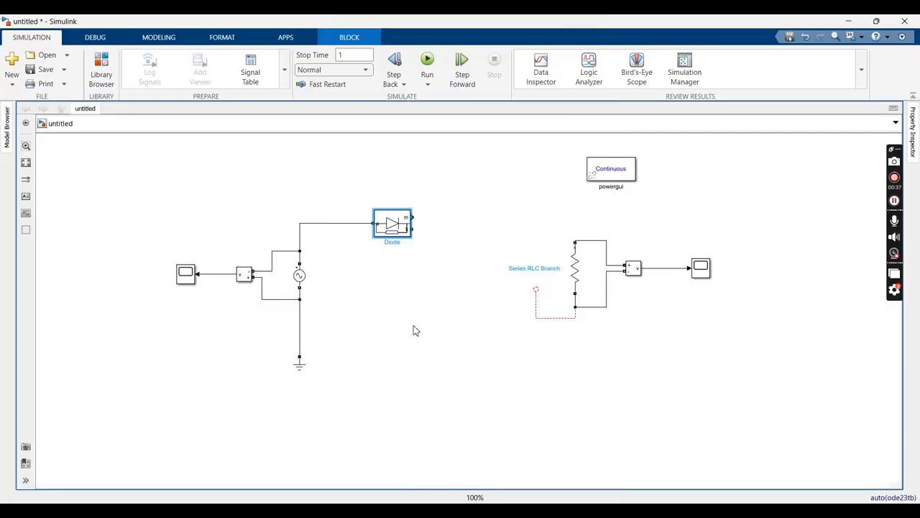
left_click(448, 313)
right_click(447, 313)
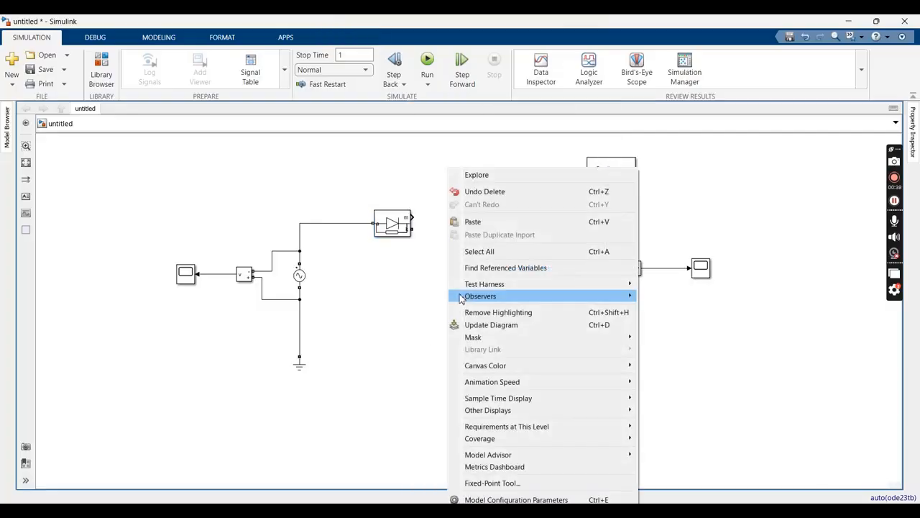
left_click(467, 220)
left_click_drag(470, 327, 473, 266)
left_click_drag(389, 224, 379, 182)
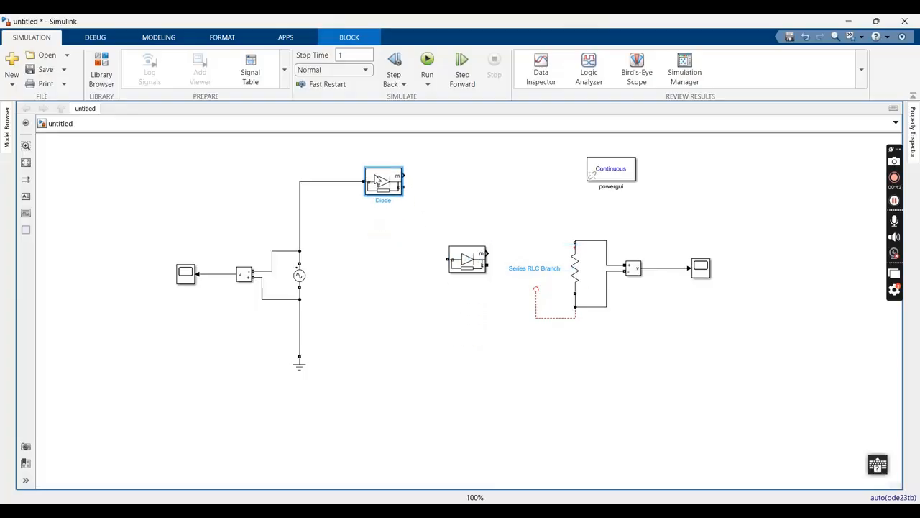
left_click_drag(468, 262, 474, 227)
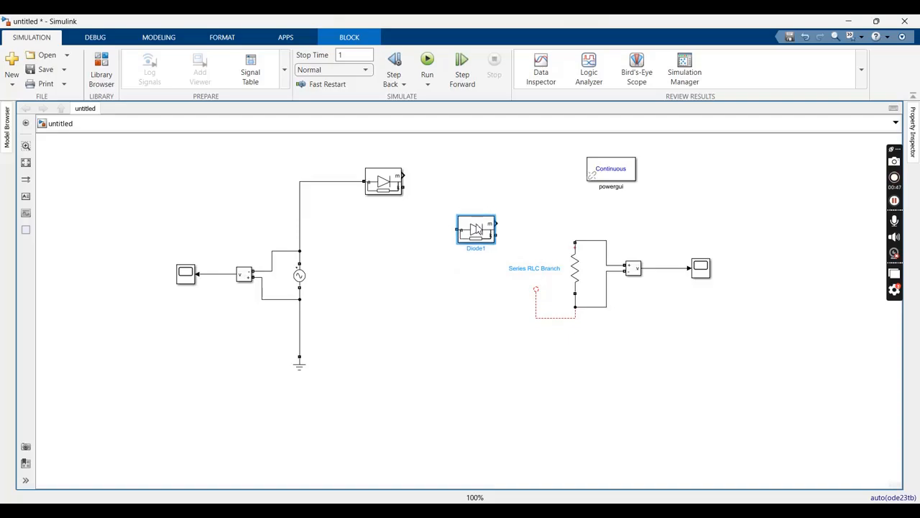
Paste a third diode level with the first, connected to its cathode, and place the second diode below the third
right_click(474, 227)
left_click(497, 76)
left_click(491, 164)
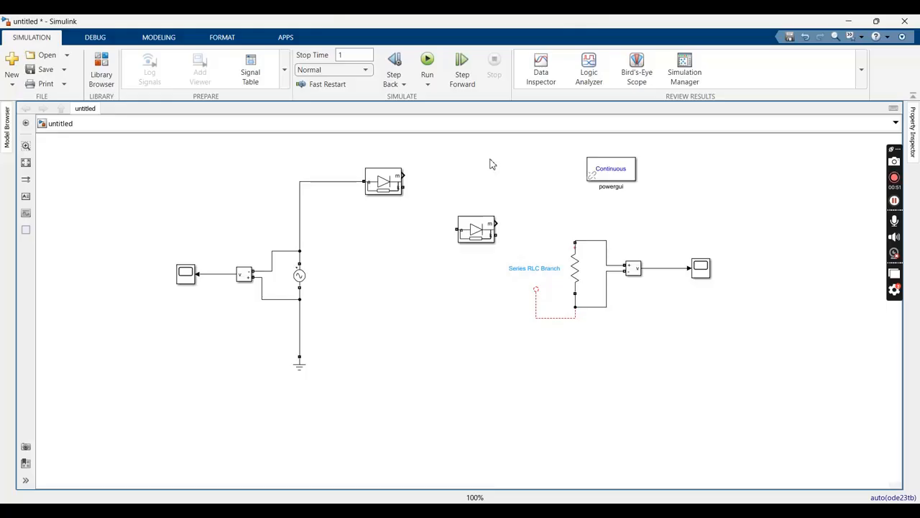
key("ctrl+v")
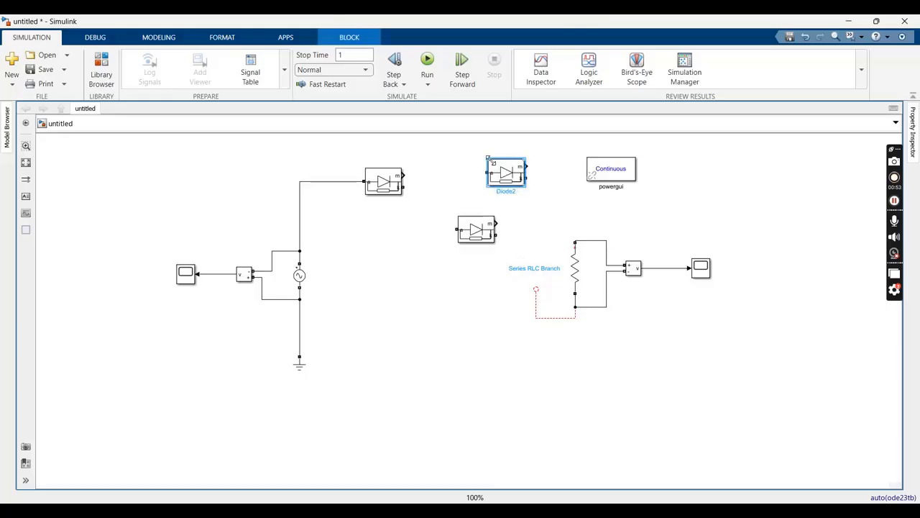
left_click_drag(507, 180, 489, 195)
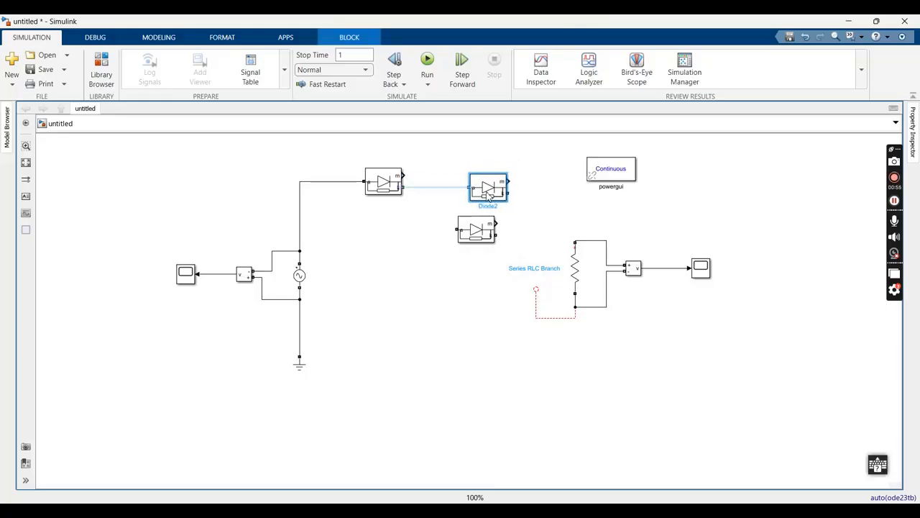
left_click(454, 194)
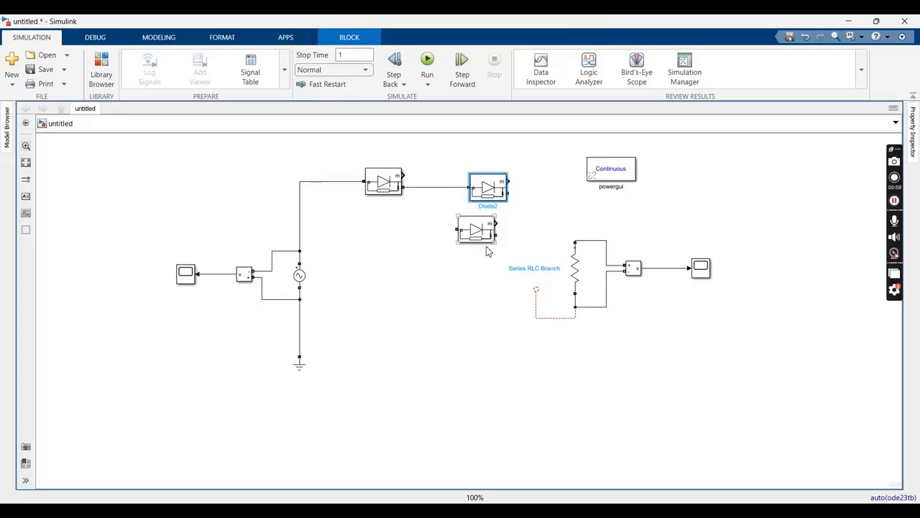
left_click_drag(489, 239, 504, 256)
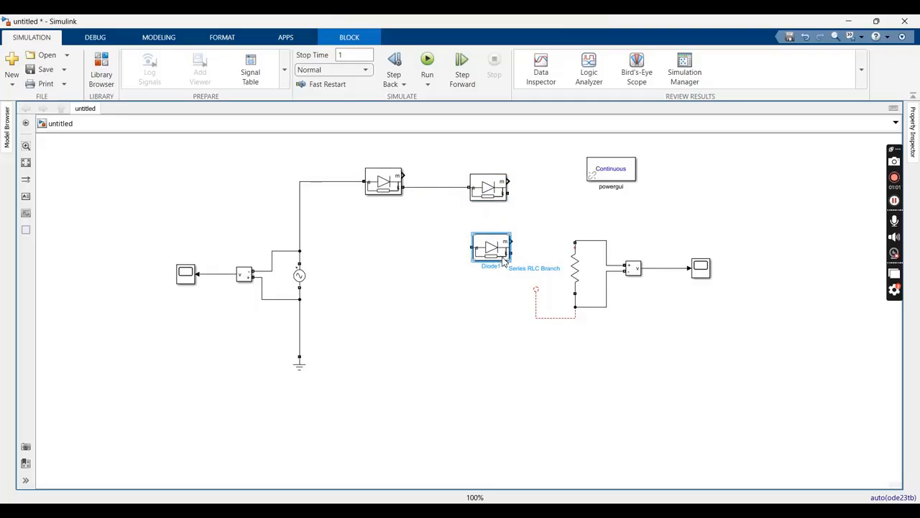
Delete the leftover unconnected wire at the resistor's lower terminal
left_click(553, 296)
left_click_drag(525, 293, 558, 333)
key("Delete")
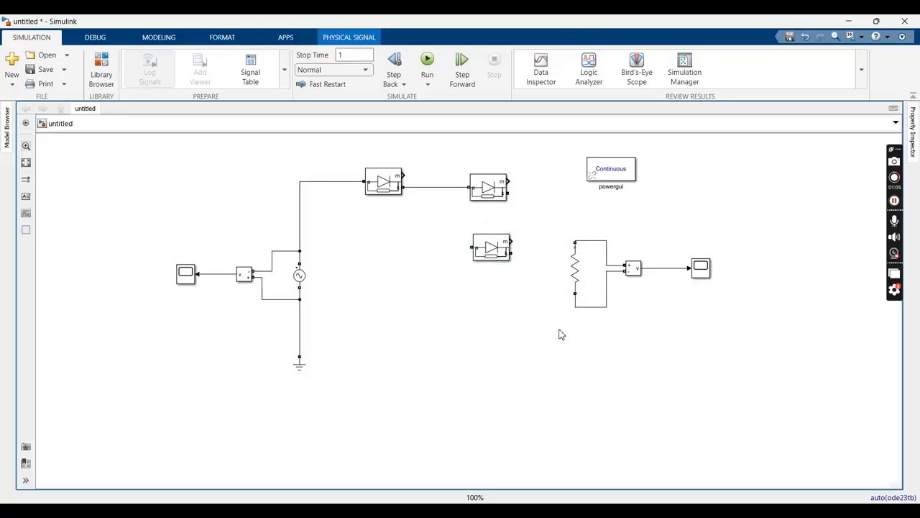
Move the resistor with its Voltage Measurement and Scope down and to the right, and move powergui farther right
left_click_drag(565, 221, 728, 365)
left_click_drag(727, 324, 766, 368)
left_click(637, 222)
left_click_drag(633, 178, 822, 175)
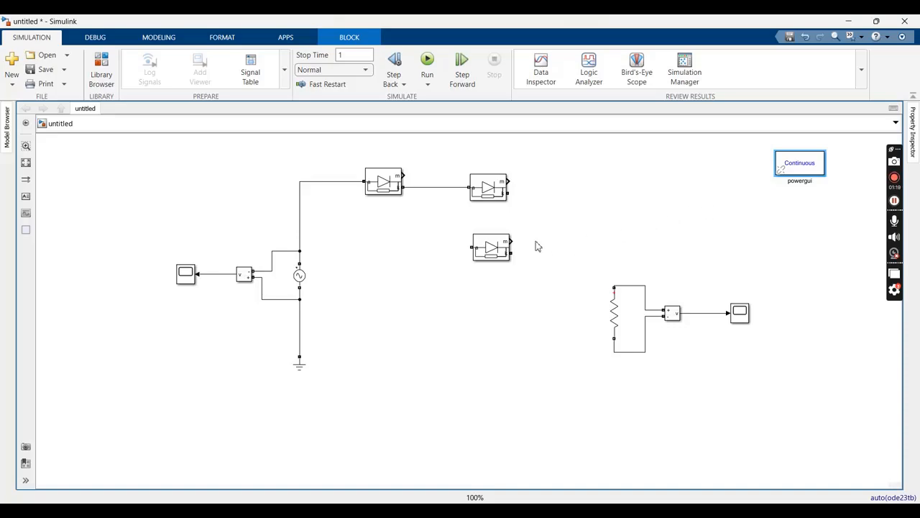
Cut and repaste the third diode, rotate it 180 degrees and connect its cathode to the first diode's cathode
left_click(495, 190)
right_click(497, 191)
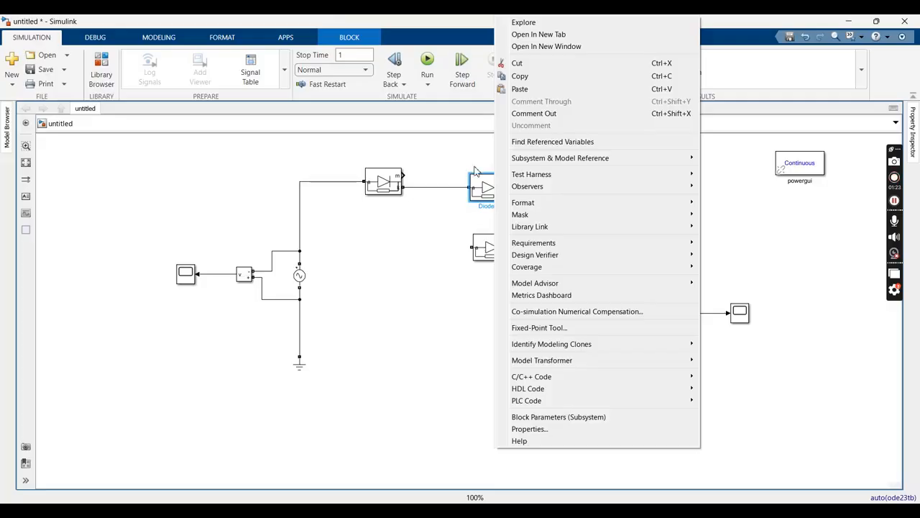
left_click(530, 68)
right_click(514, 182)
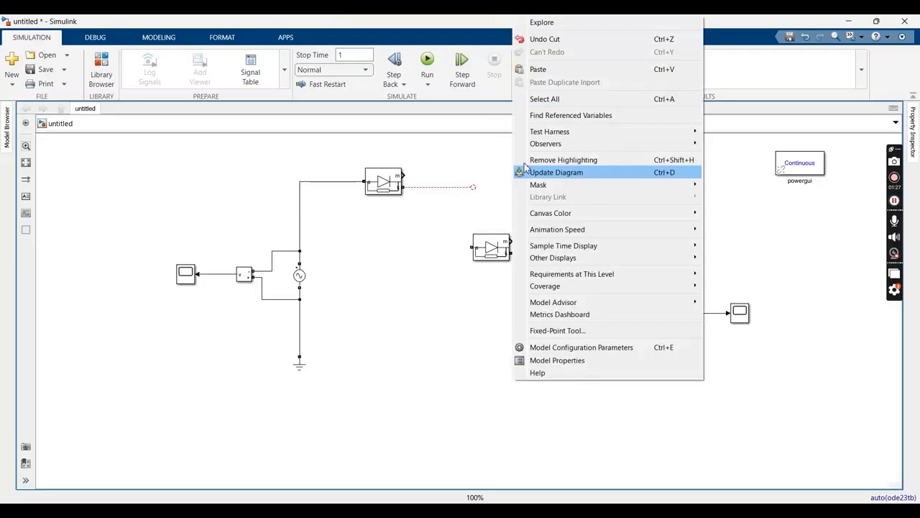
left_click(536, 67)
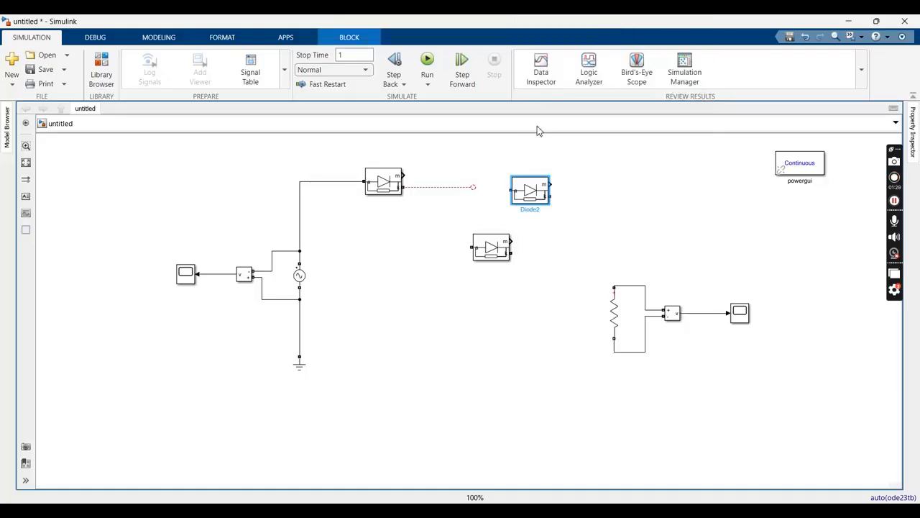
key("ctrl+r")
key("ctrl+r")
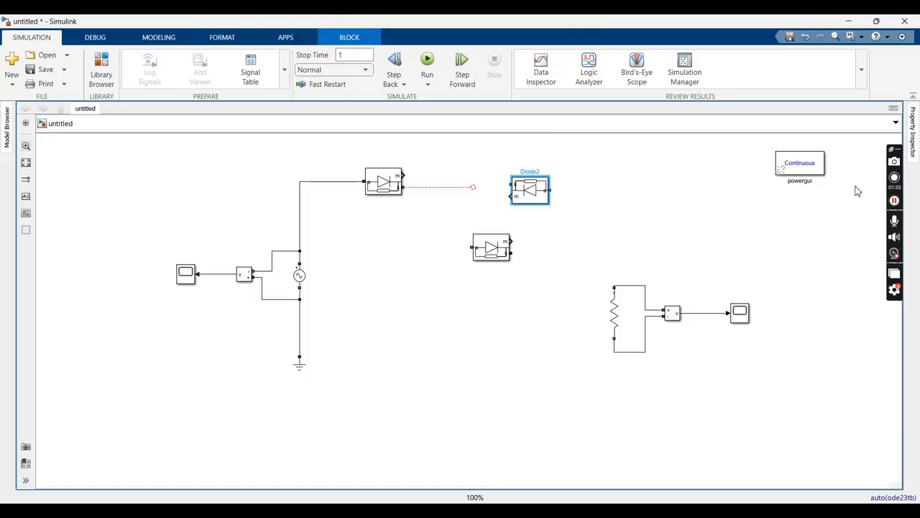
left_click_drag(541, 198, 519, 203)
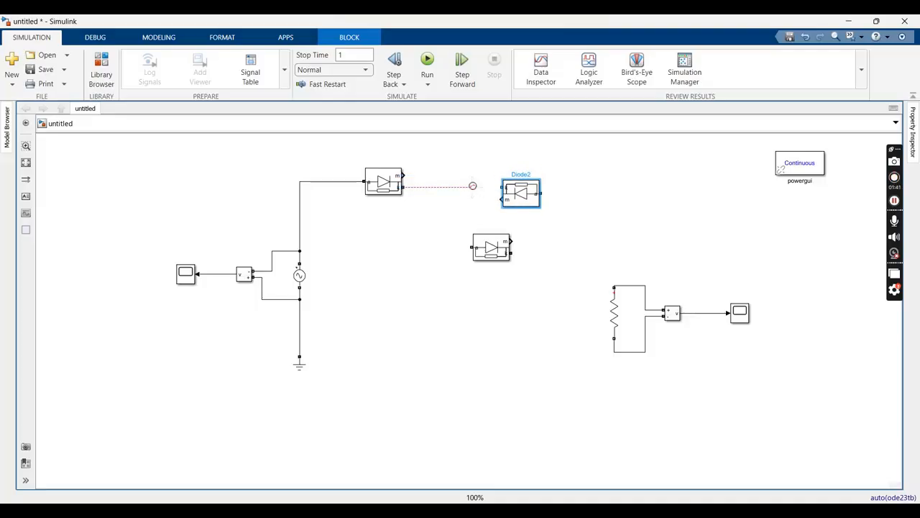
left_click_drag(473, 184, 503, 188)
left_click(435, 235)
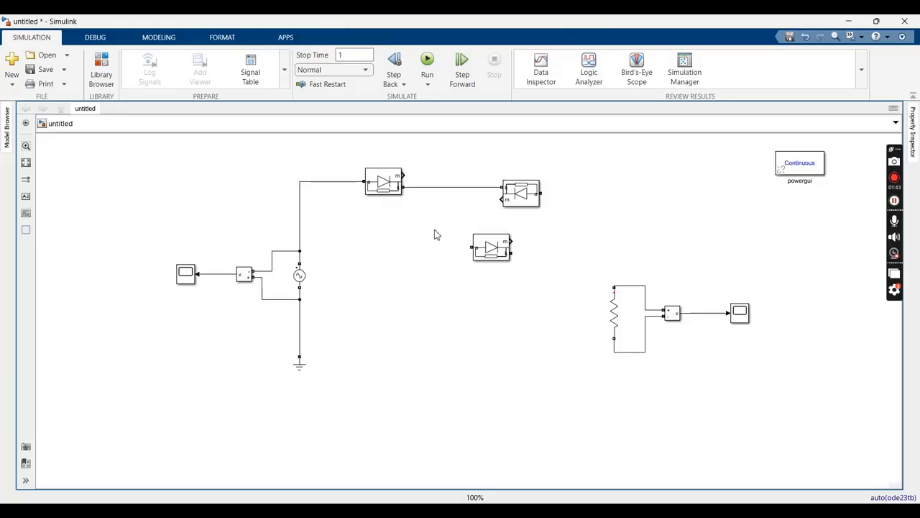
Paste a copy of the reversed third diode below the first diode
right_click(515, 200)
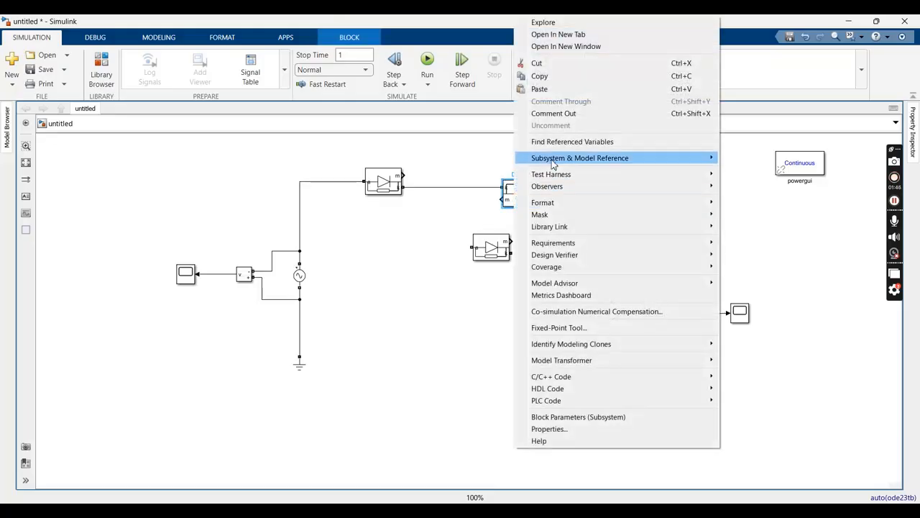
left_click(565, 78)
left_click(406, 243)
right_click(405, 244)
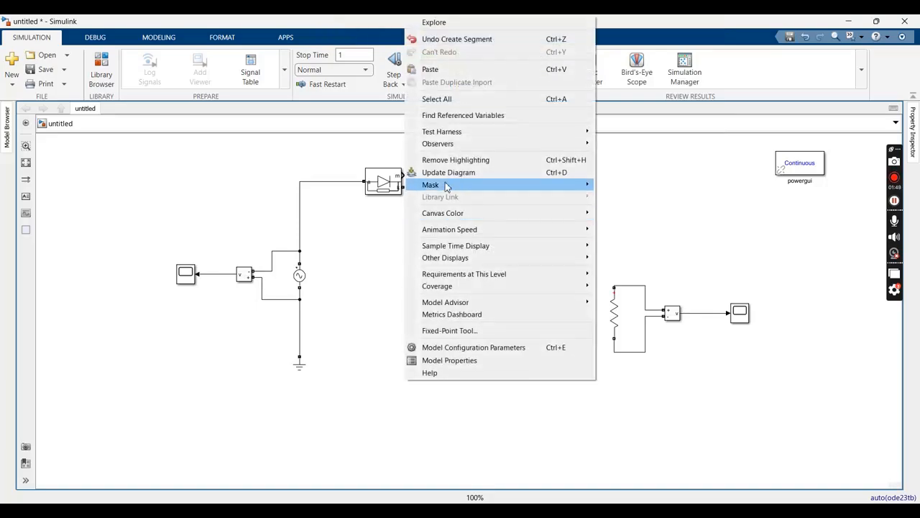
left_click(436, 70)
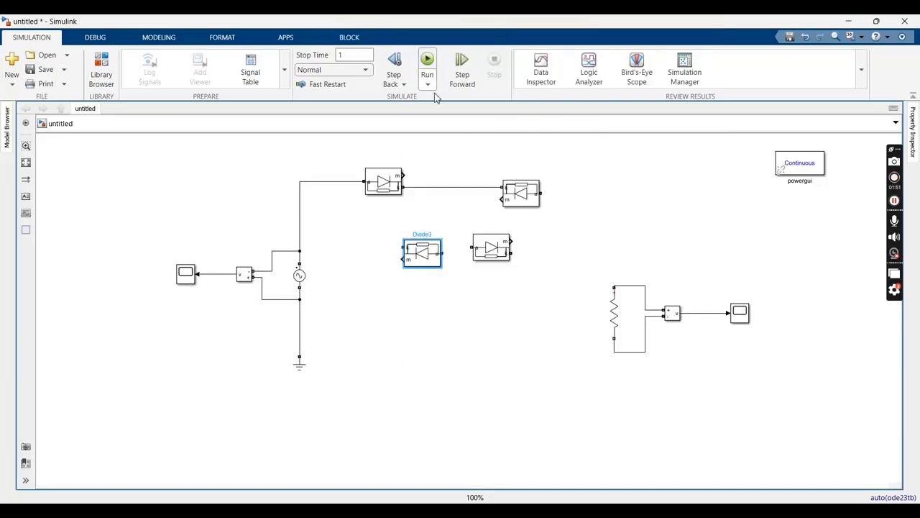
Wire the fourth diode's cathode to the first diode's anode line, join both lower diodes' anodes, and connect the third diode's anode to the second's cathode
mouse_move(405, 246)
left_mouse_down()
mouse_move(350, 230)
mouse_move(344, 183)
left_mouse_up()
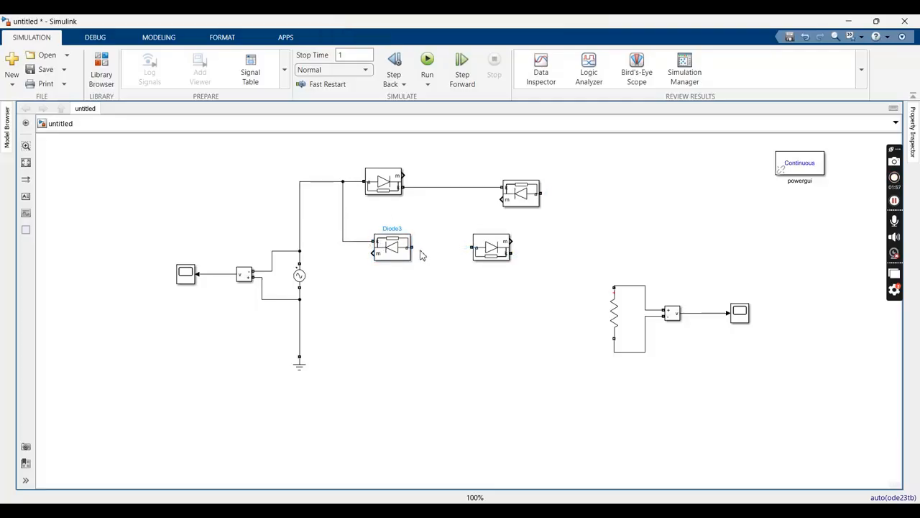
left_click_drag(413, 248, 472, 248)
left_click_drag(542, 194, 513, 253)
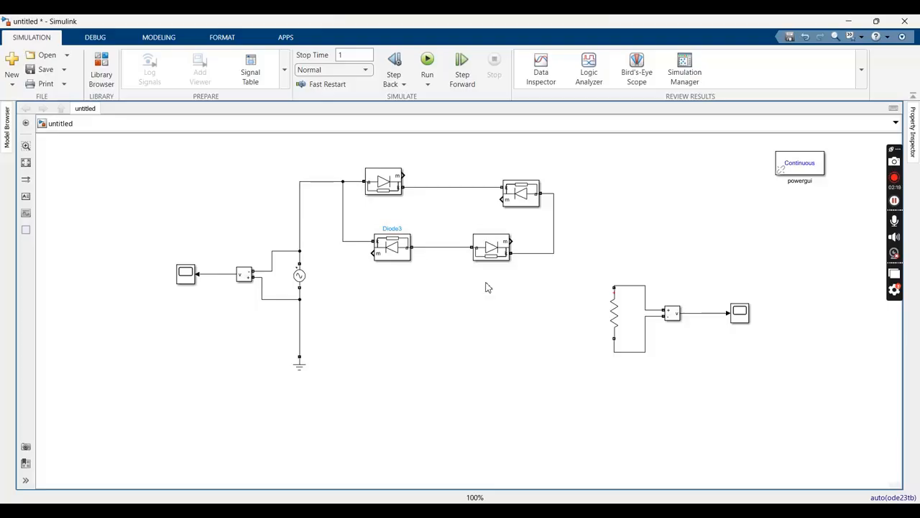
Replace the wire between the AC source and ground with one from ground to the junction of the two right-hand diodes, routed outside the bridge
left_click(301, 318)
key("Delete")
mouse_move(312, 357)
left_mouse_down()
mouse_move(565, 214)
mouse_move(554, 219)
left_mouse_up()
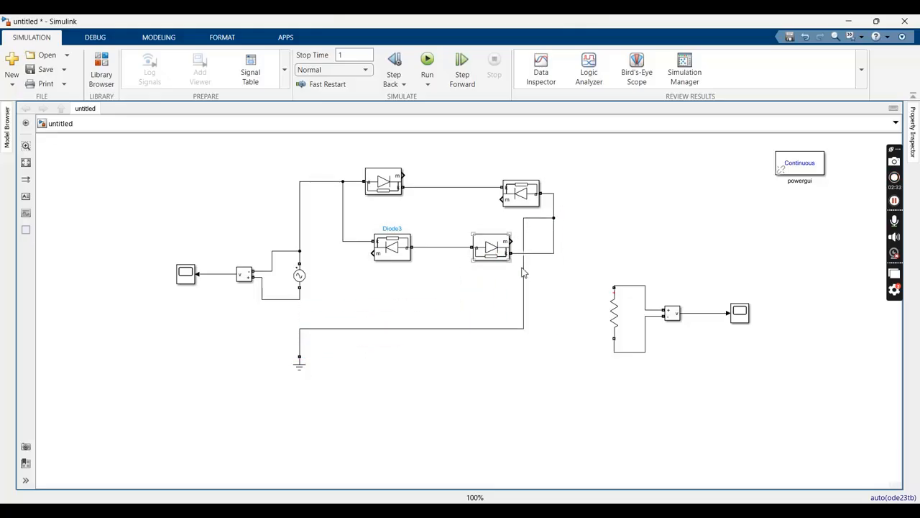
left_click_drag(523, 278, 570, 283)
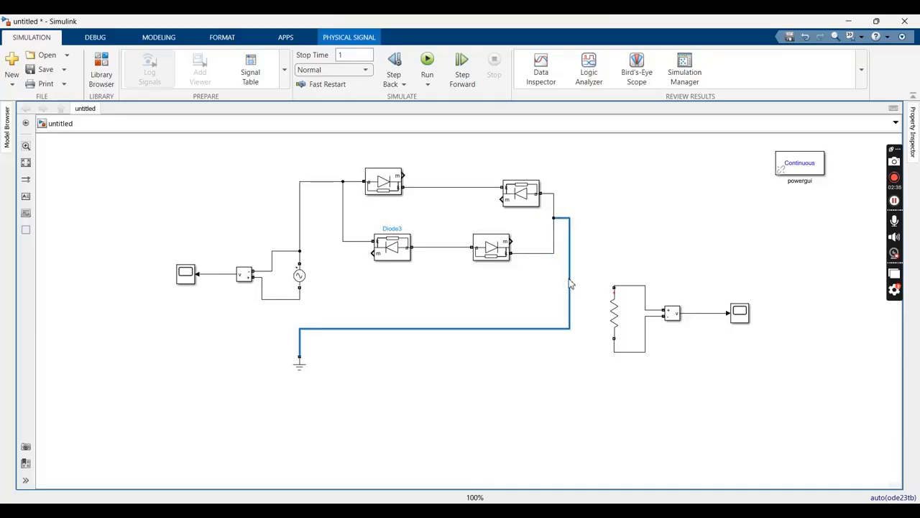
Delete the wire at the AC source's lower terminal, then reconnect that terminal to the ground line and the source's Voltage Measurement to it
left_click(288, 300)
key("Delete")
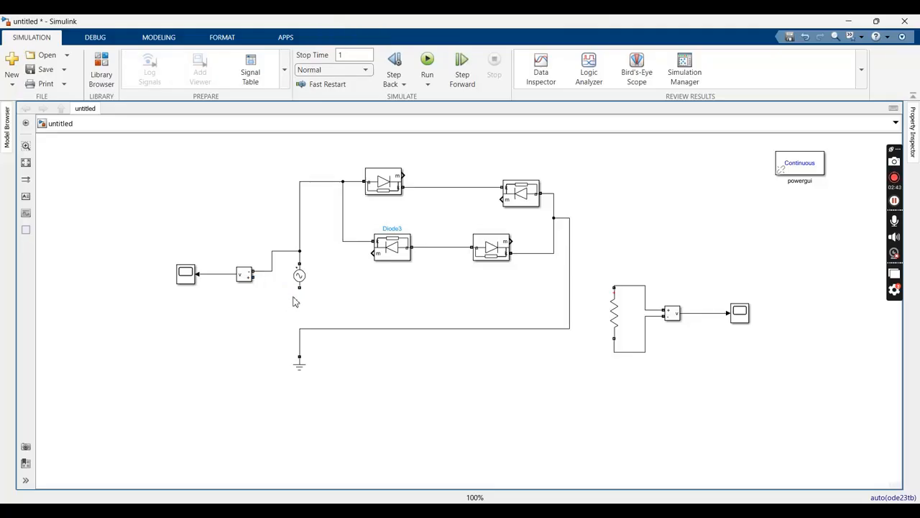
left_click_drag(299, 292, 299, 328)
left_click_drag(252, 277, 299, 295)
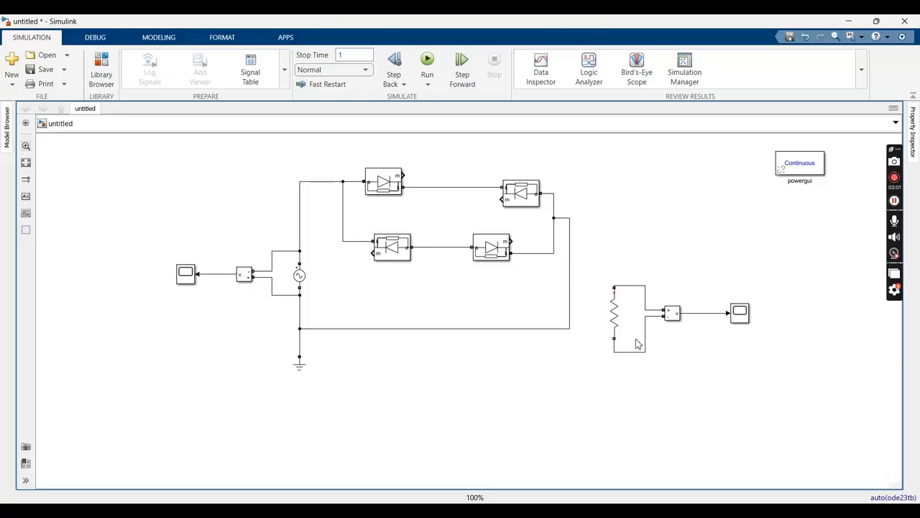
Add a Current Measurement block above and right of the bridge and connect its positive terminal to the upper diodes' cathode line
double_click(628, 181)
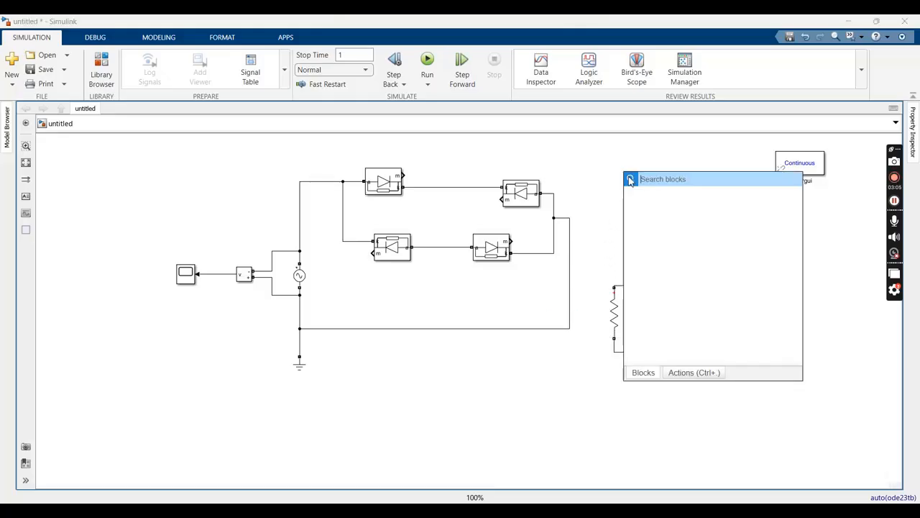
type("cur")
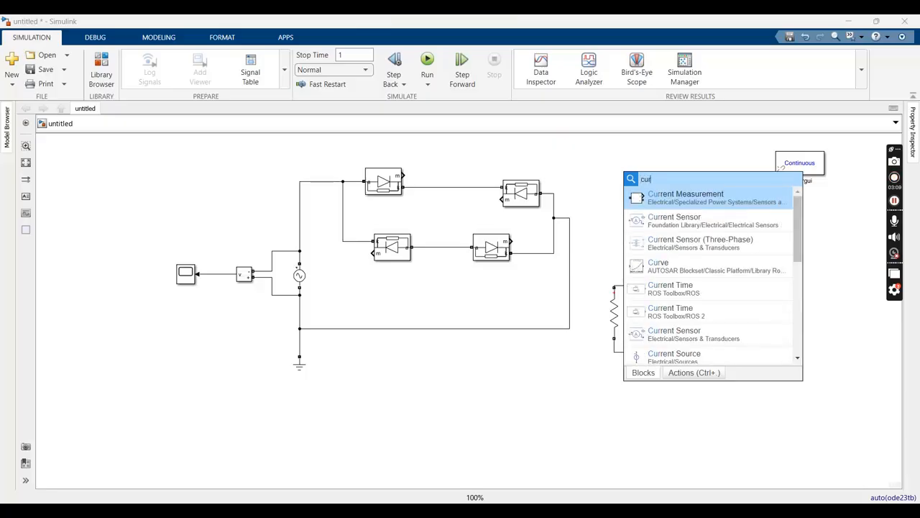
left_click(668, 204)
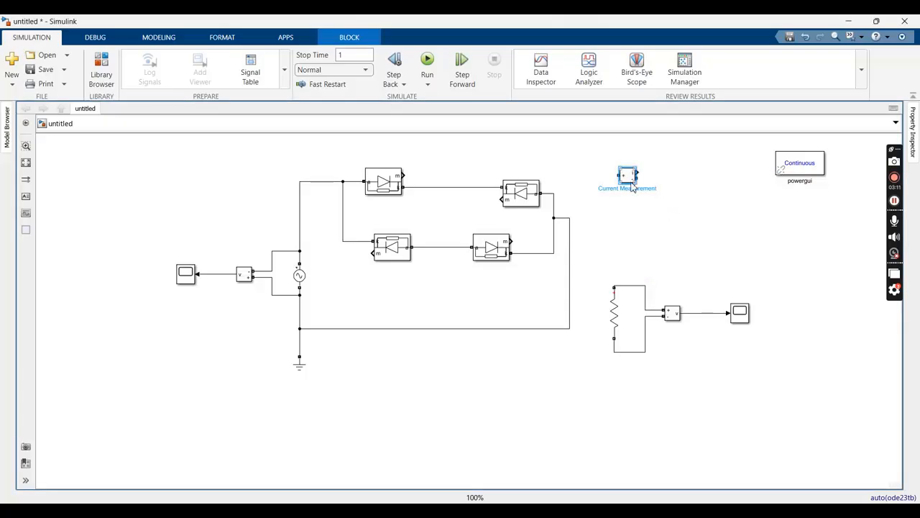
left_click_drag(630, 180, 633, 155)
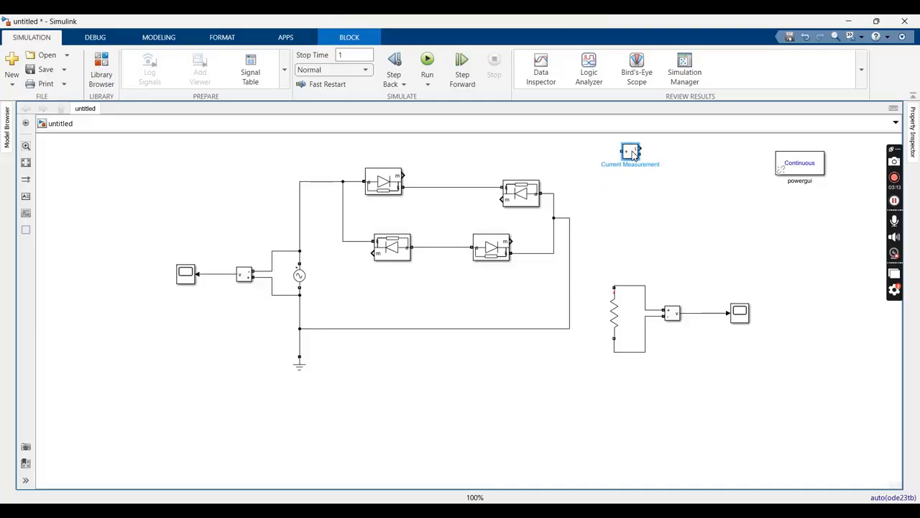
mouse_move(622, 151)
left_mouse_down()
mouse_move(501, 165)
mouse_move(459, 187)
left_mouse_up()
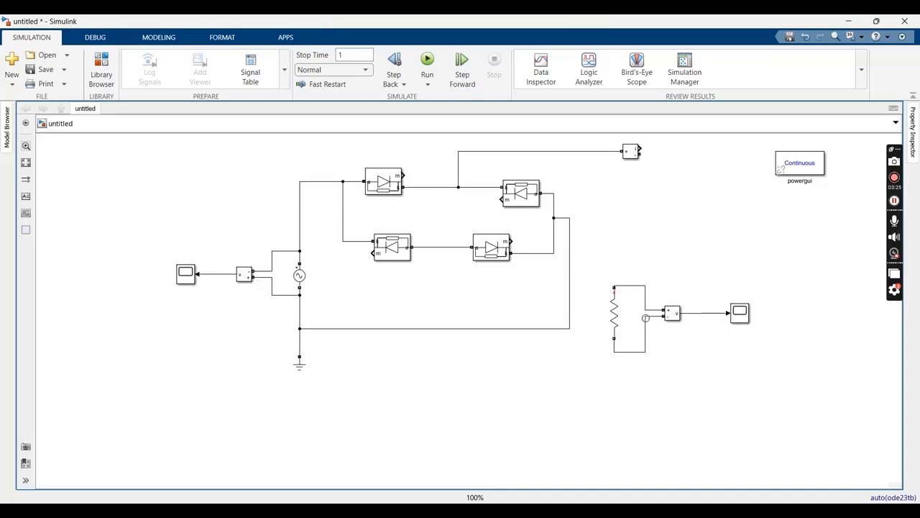
Move the resistor with its Voltage Measurement and Scope up and to the right, and shift the Current Measurement block left
left_click_drag(604, 265, 767, 383)
mouse_move(745, 309)
left_mouse_down()
mouse_move(806, 241)
mouse_move(800, 251)
left_mouse_up()
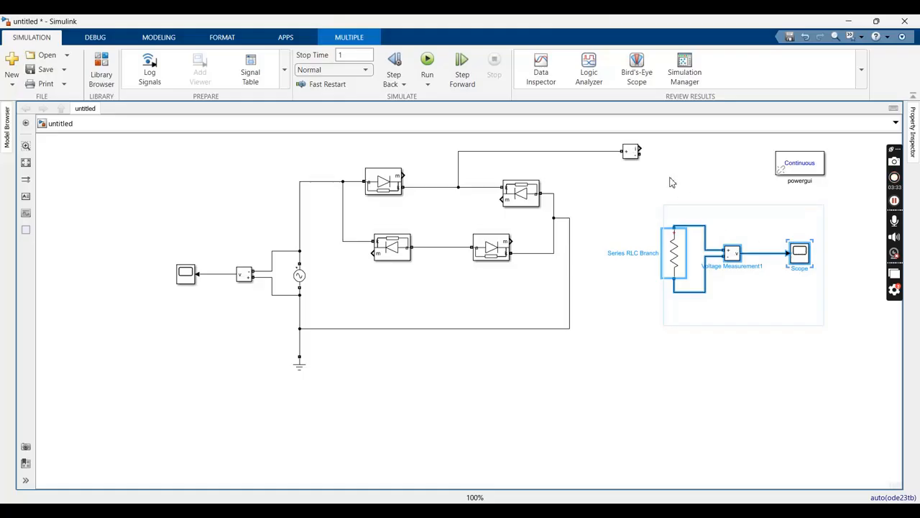
left_click_drag(631, 153, 592, 155)
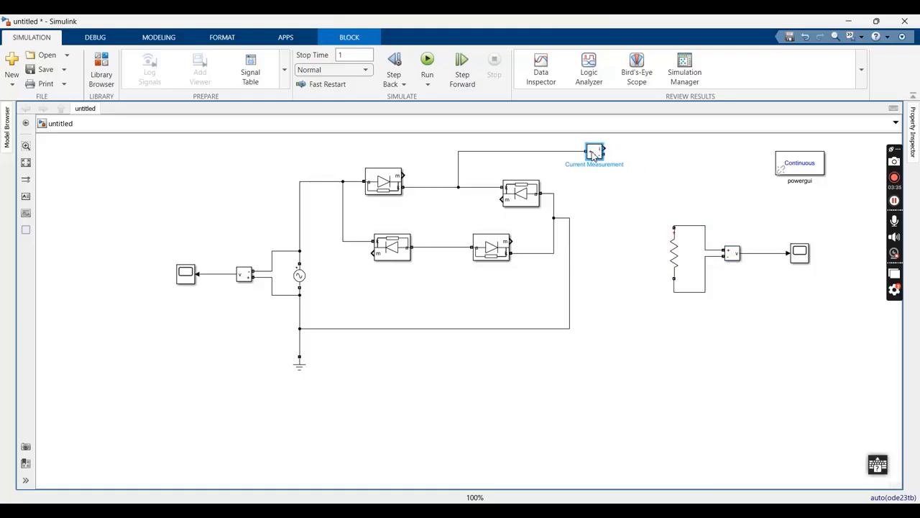
Delete both wires connecting the load resistor to its Voltage Measurement block
left_click_drag(694, 228, 694, 155)
left_click_drag(696, 294, 696, 335)
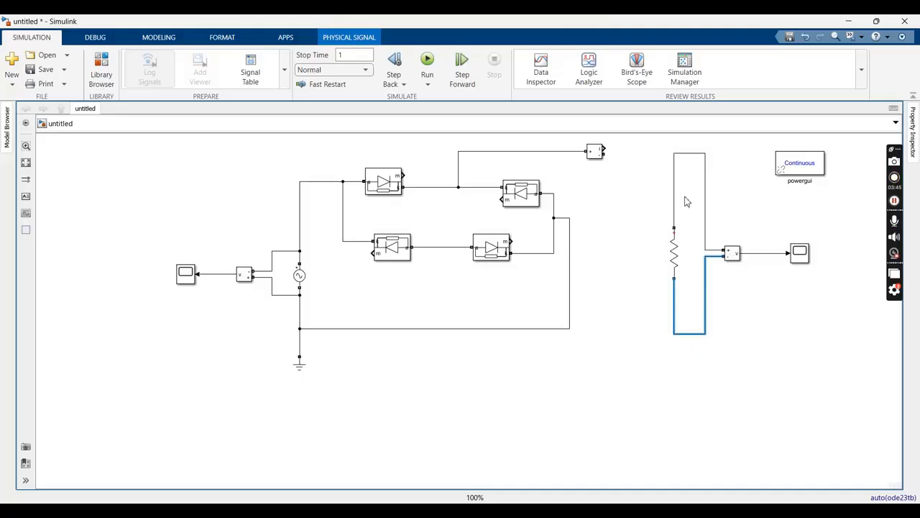
left_click(688, 154)
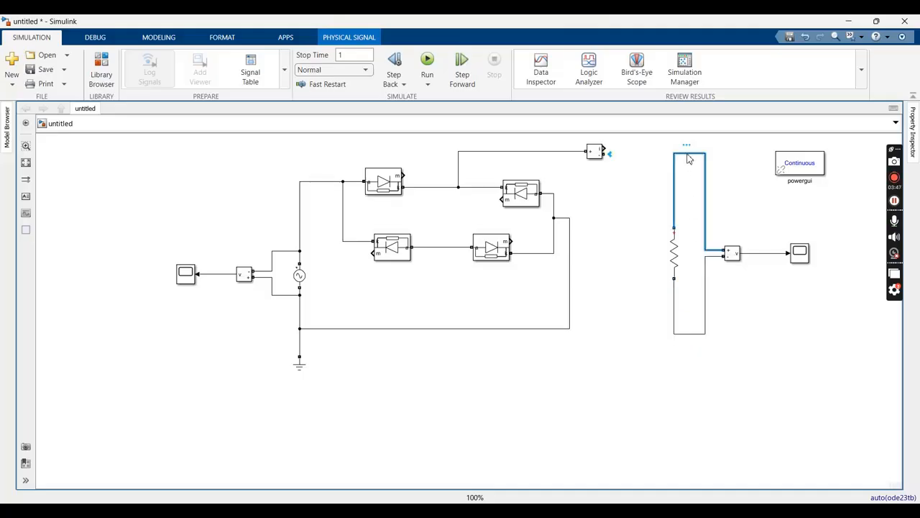
key("Delete")
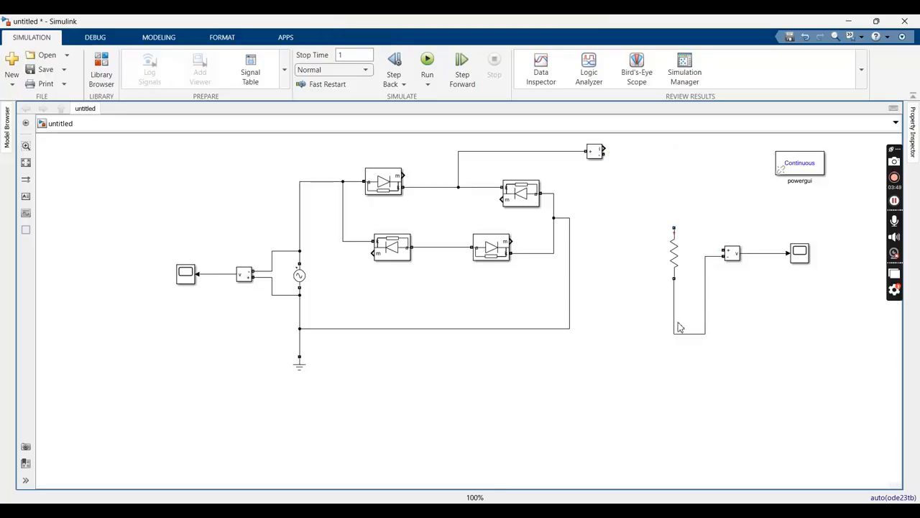
left_click(684, 334)
key("Delete")
double_click(665, 337)
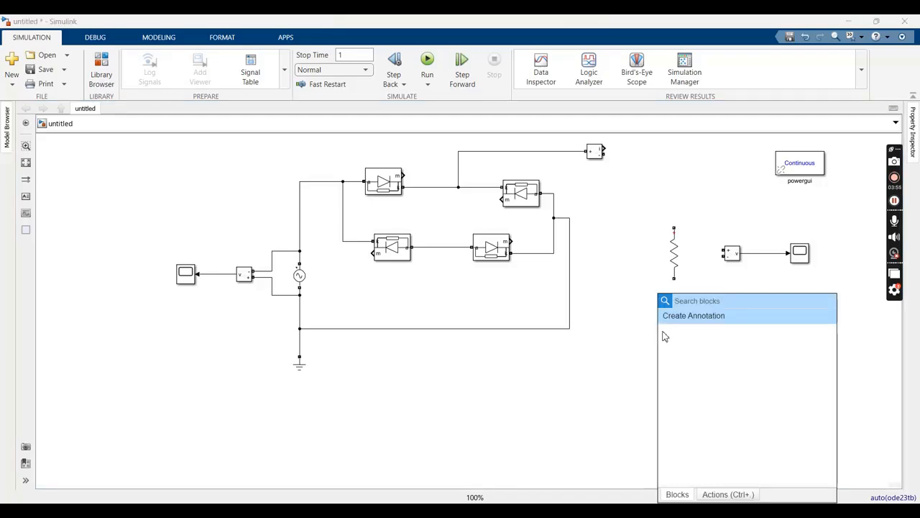
left_click(632, 299)
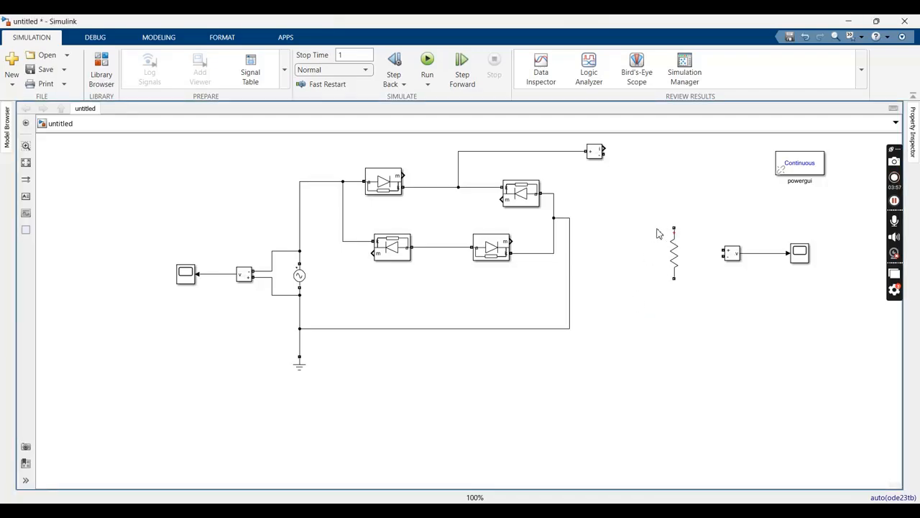
Wire the resistor between the Current Measurement's negative terminal and the ground return line, and connect the Voltage Measurement across the resistor
left_click_drag(674, 229, 603, 151)
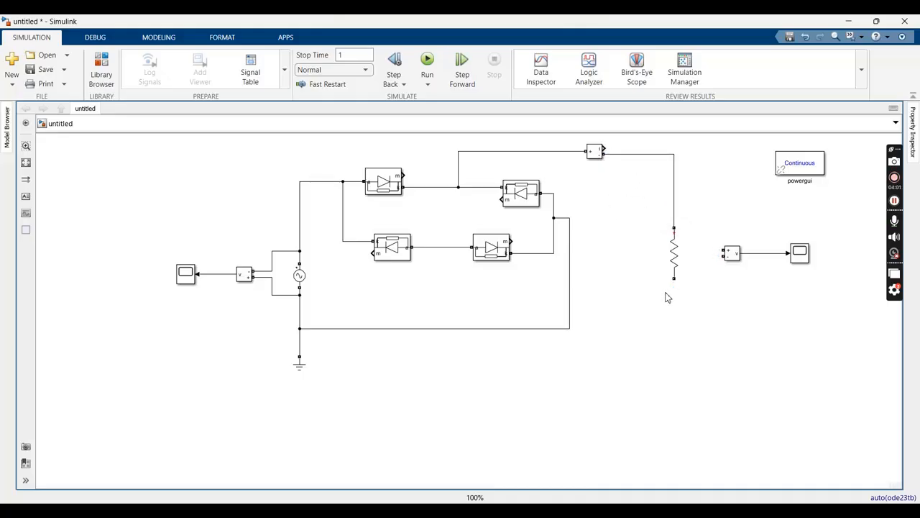
left_click_drag(674, 279, 568, 329)
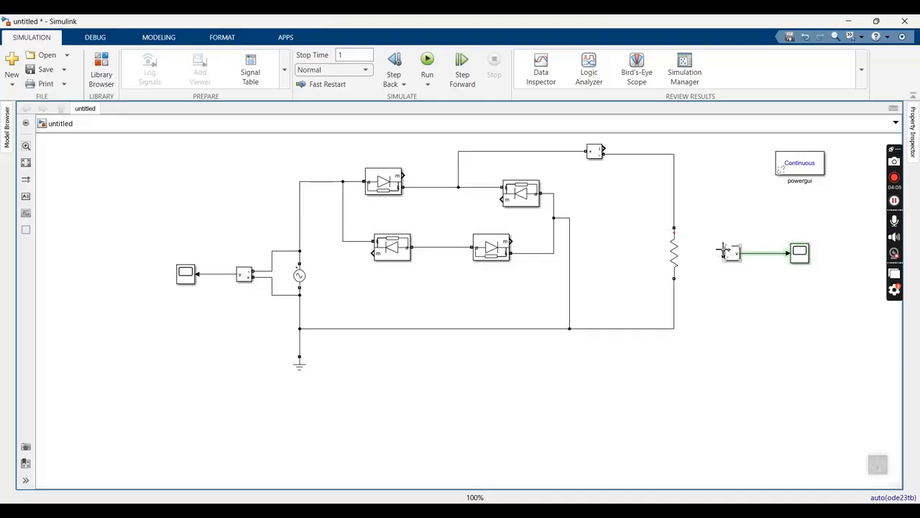
left_click_drag(716, 249, 676, 213)
left_click_drag(723, 257, 676, 300)
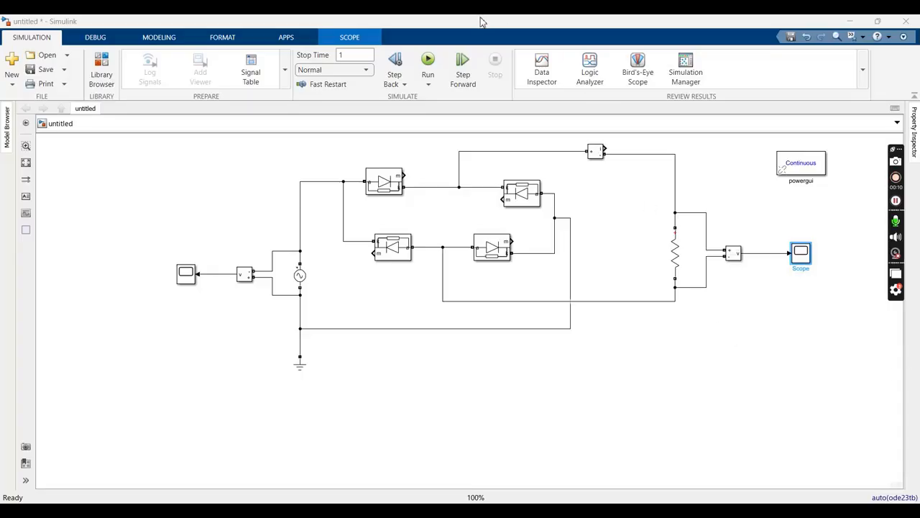
Run the simulation and examine the source voltage waveform in Scope1, zoomed in to a few cycles
left_click(428, 63)
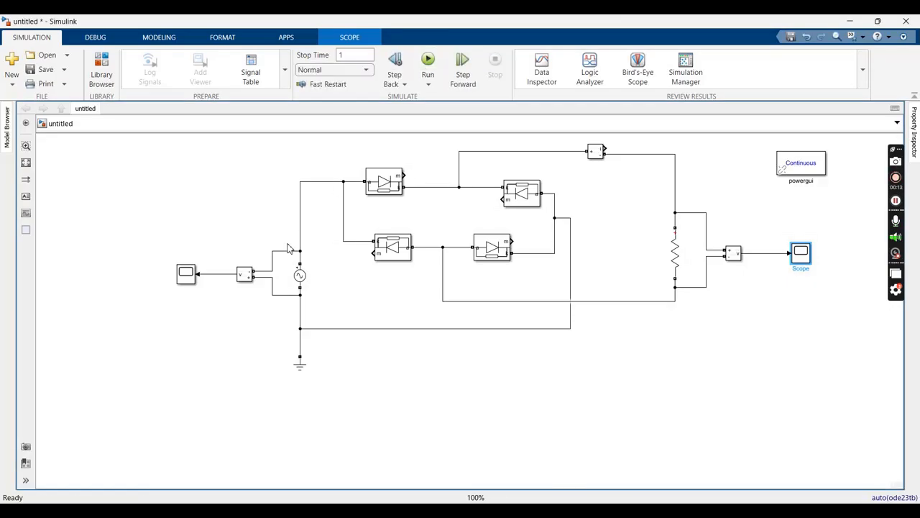
double_click(186, 271)
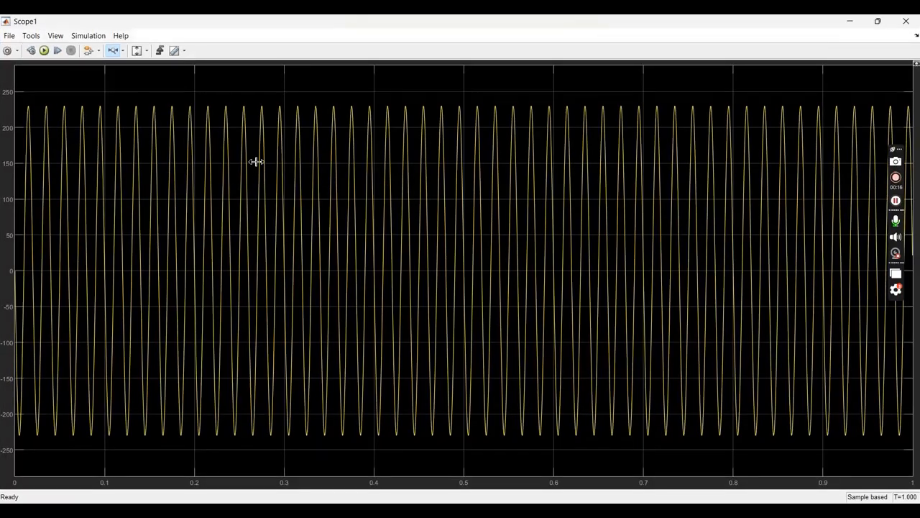
left_click_drag(253, 158, 430, 148)
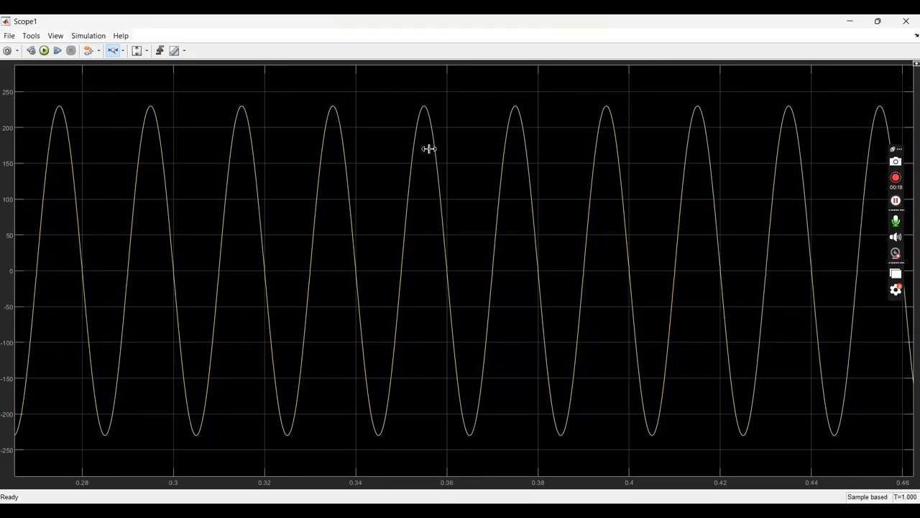
left_click_drag(215, 147, 552, 140)
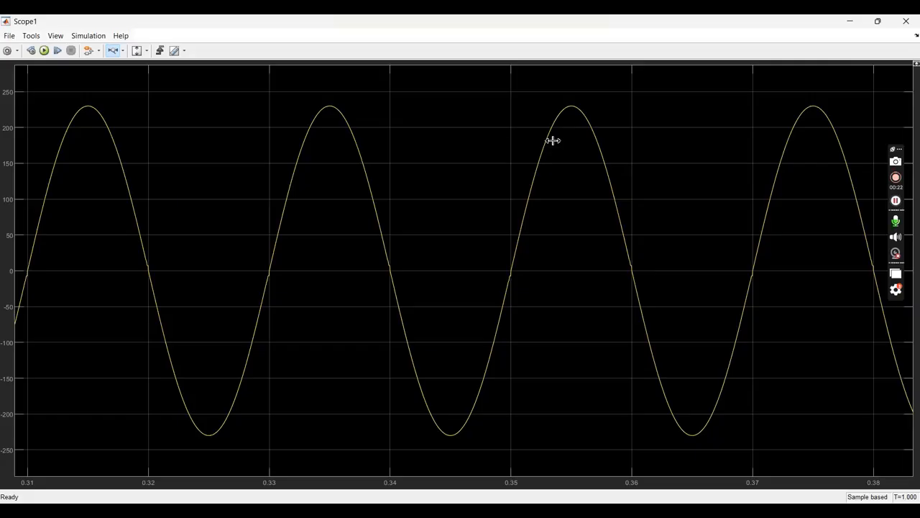
left_click(906, 21)
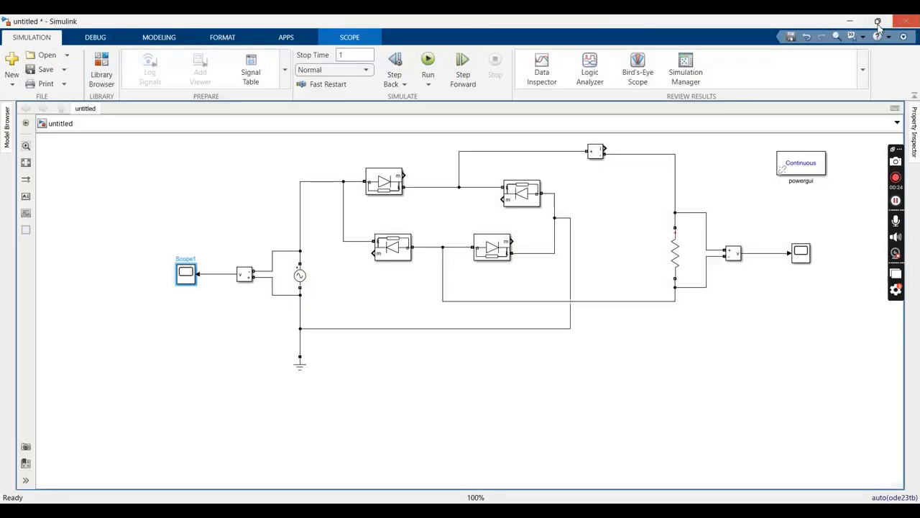
Examine the rectified load voltage waveform in the output Scope, zoomed in to about 0.4 to 0.5 s
double_click(802, 256)
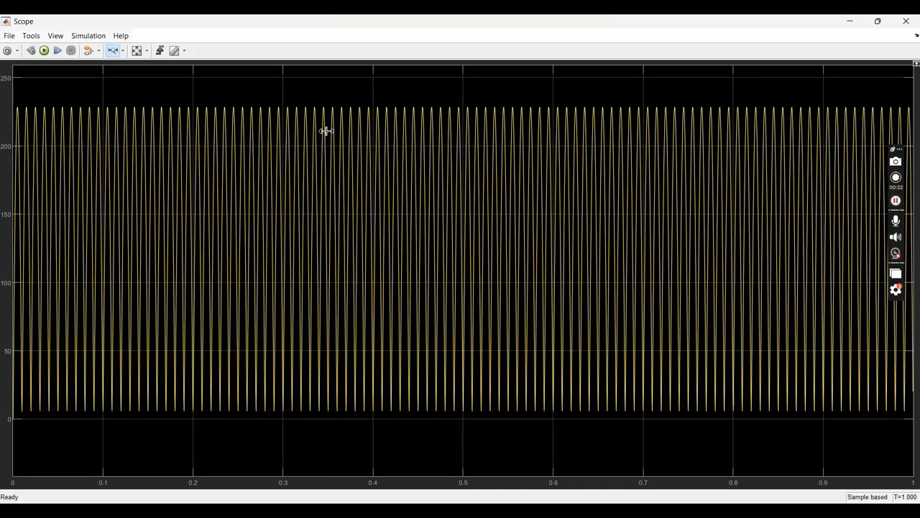
left_click_drag(325, 131, 511, 137)
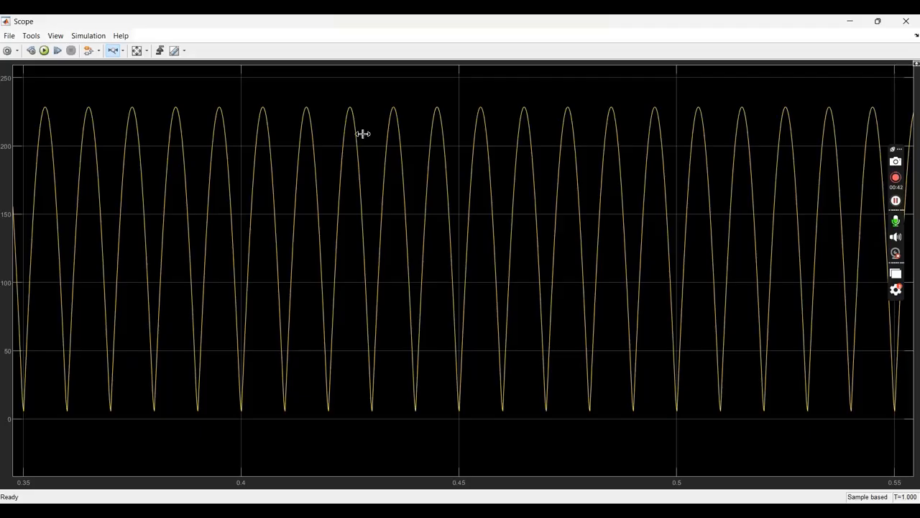
left_click_drag(249, 148, 662, 139)
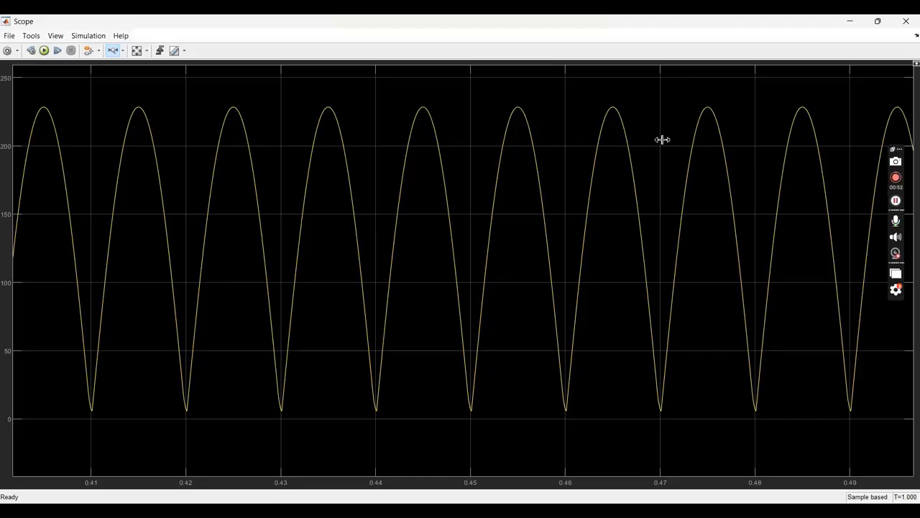
left_click(916, 23)
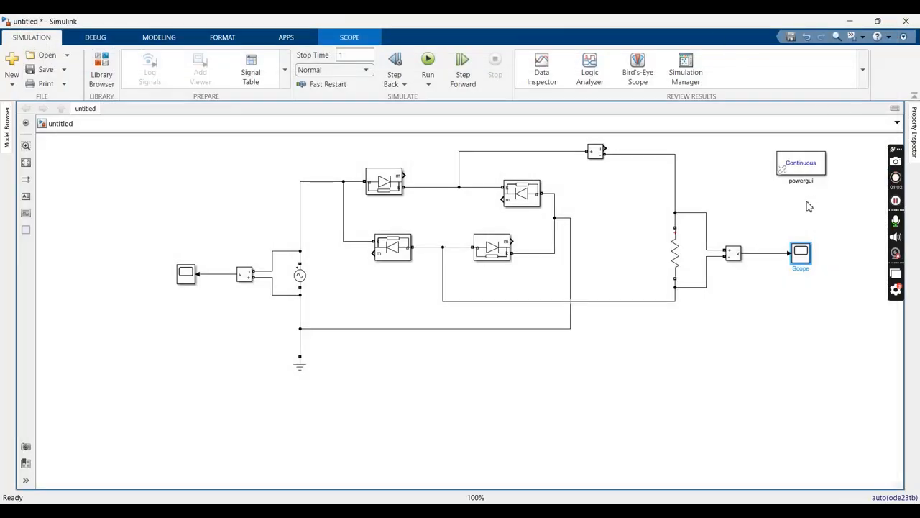
Add a Series RLC Branch block to the model below the load resistor
double_click(701, 358)
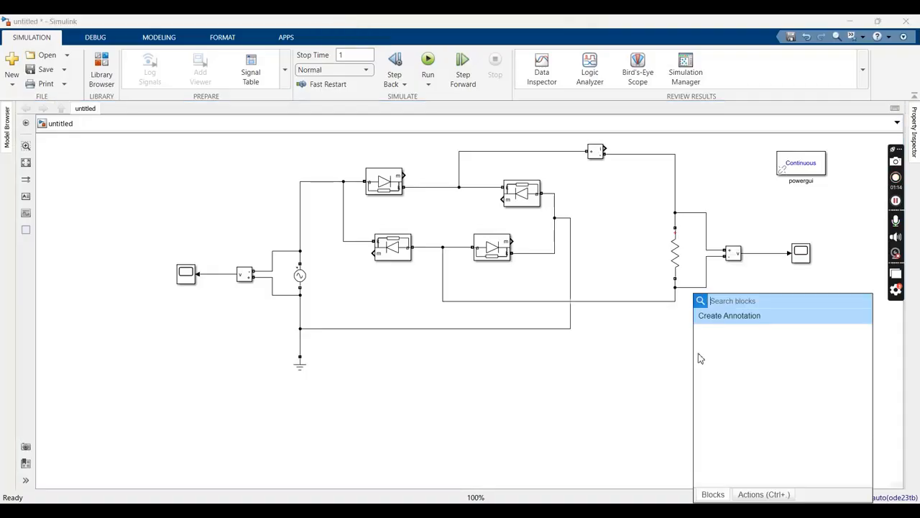
type("ser")
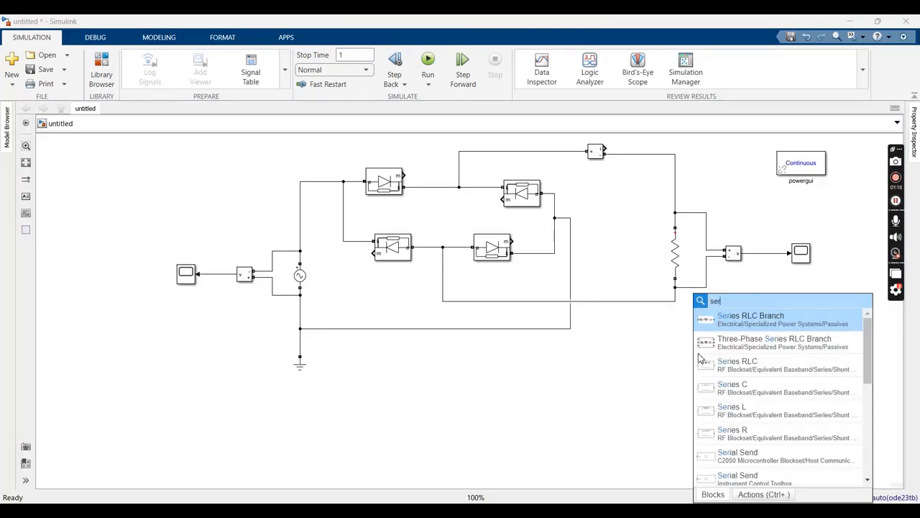
left_click(740, 323)
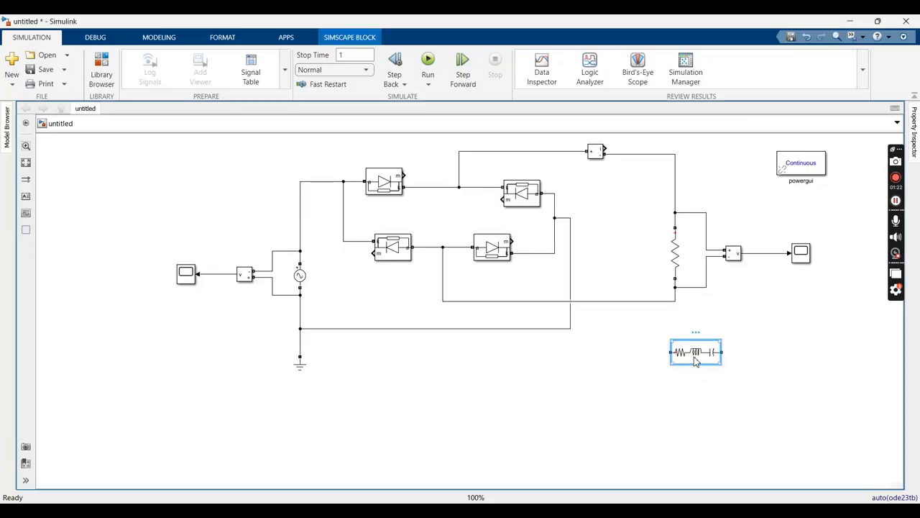
Configure the new Series RLC Branch as branch type C with a capacitance of 100e-6 F
double_click(696, 356)
left_click(508, 302)
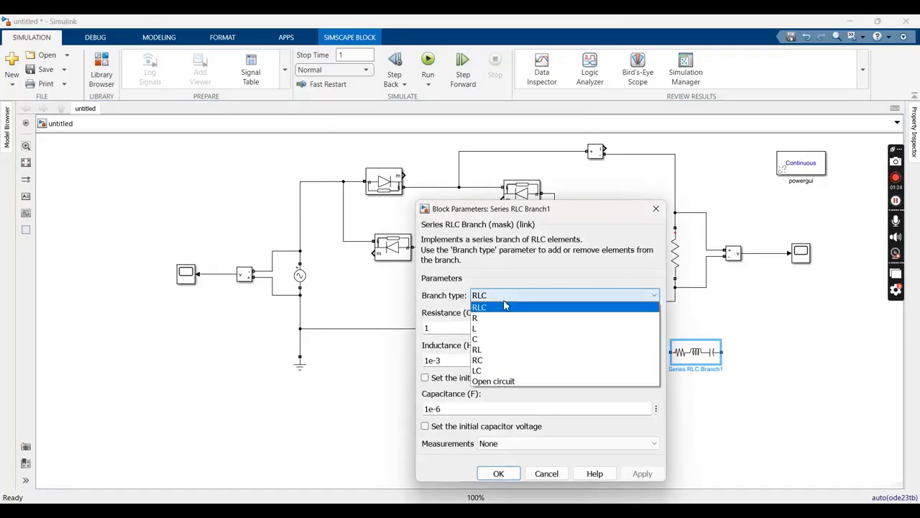
left_click(487, 339)
double_click(428, 329)
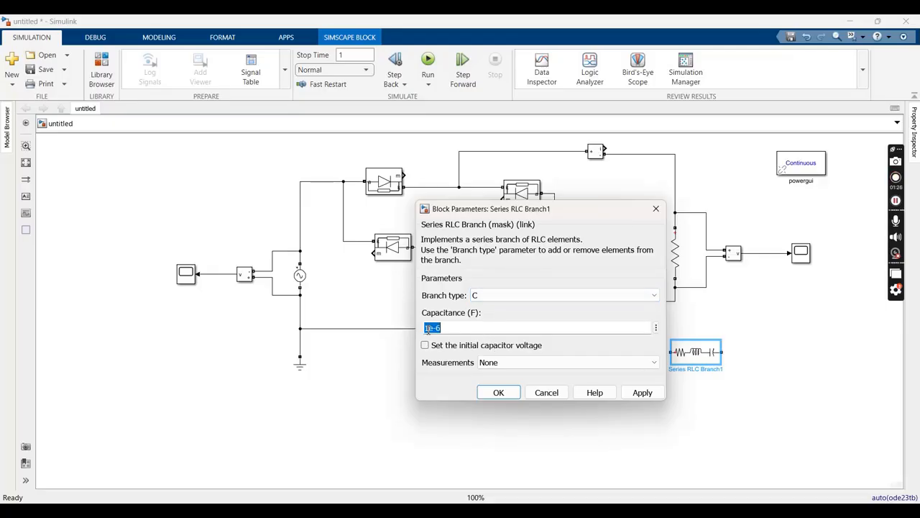
left_click(429, 328)
type("00")
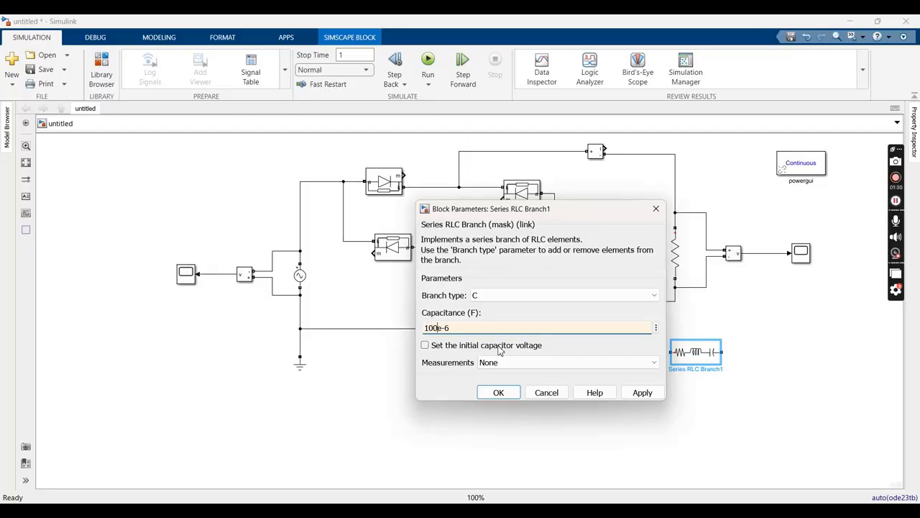
left_click(641, 392)
left_click(499, 392)
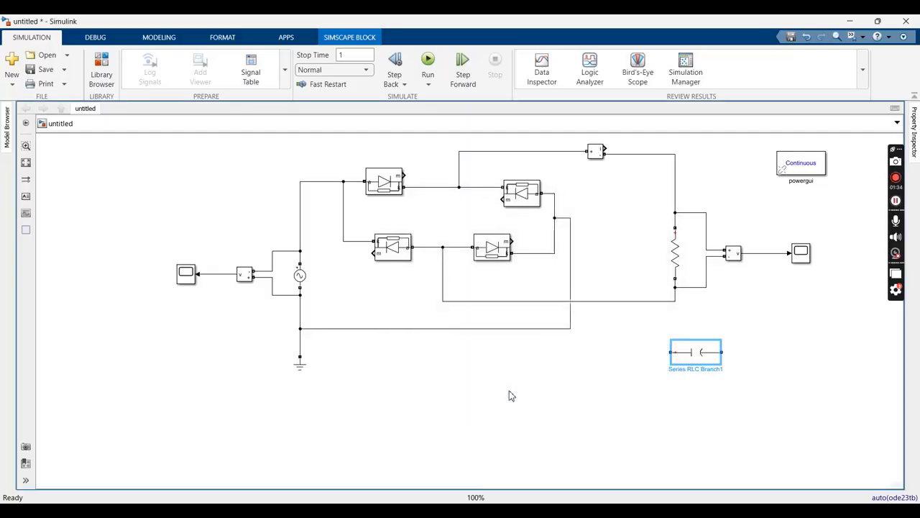
Rotate the capacitor to vertical and wire it in parallel with the load resistor, between the Current Measurement output line and the bridge return line
key("ctrl+r")
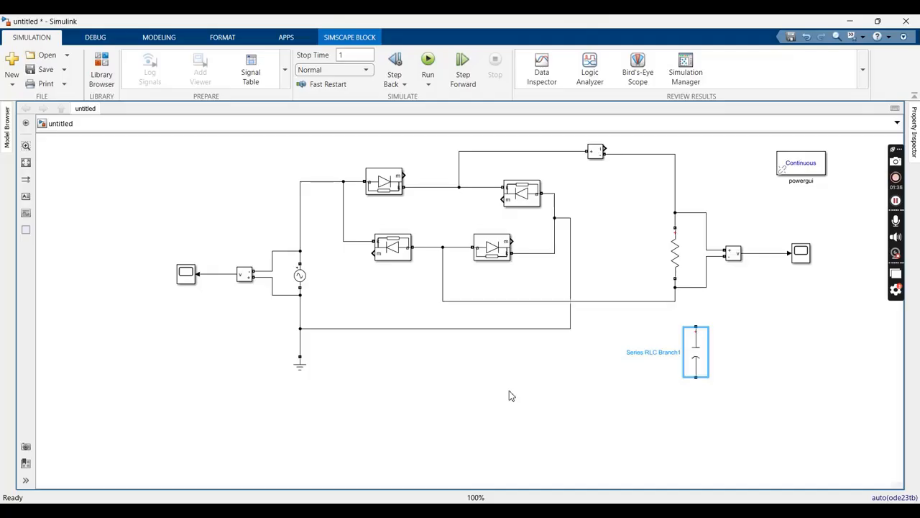
left_click_drag(698, 349, 640, 154)
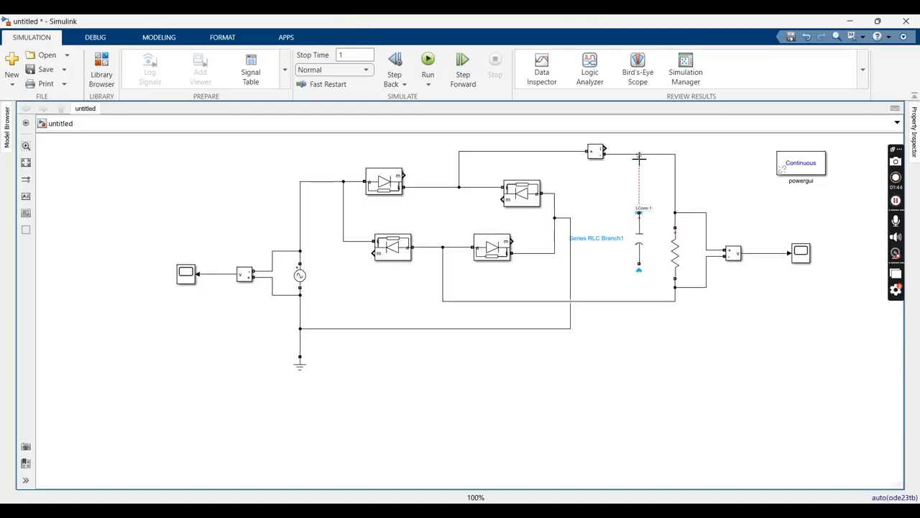
left_click_drag(639, 268, 640, 300)
Run the simulation with the filter capacitor in place and open the load voltage Scope
left_click(428, 61)
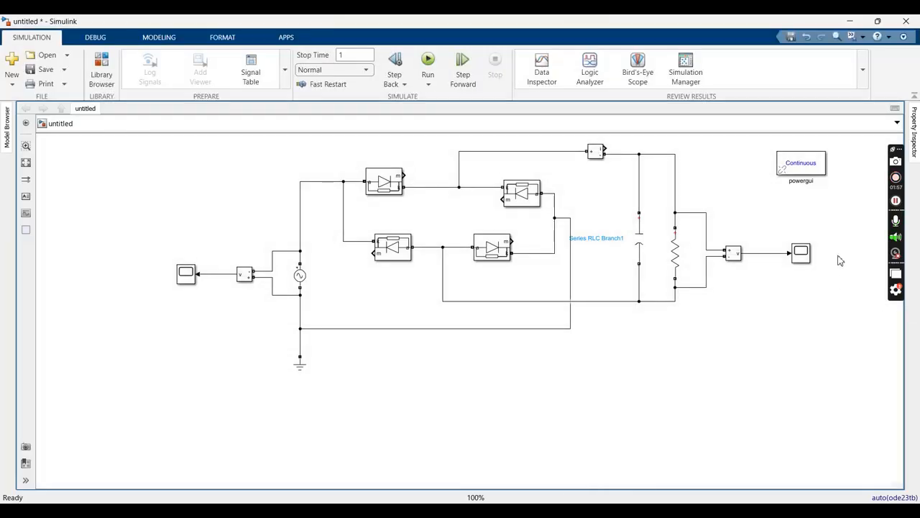
double_click(801, 254)
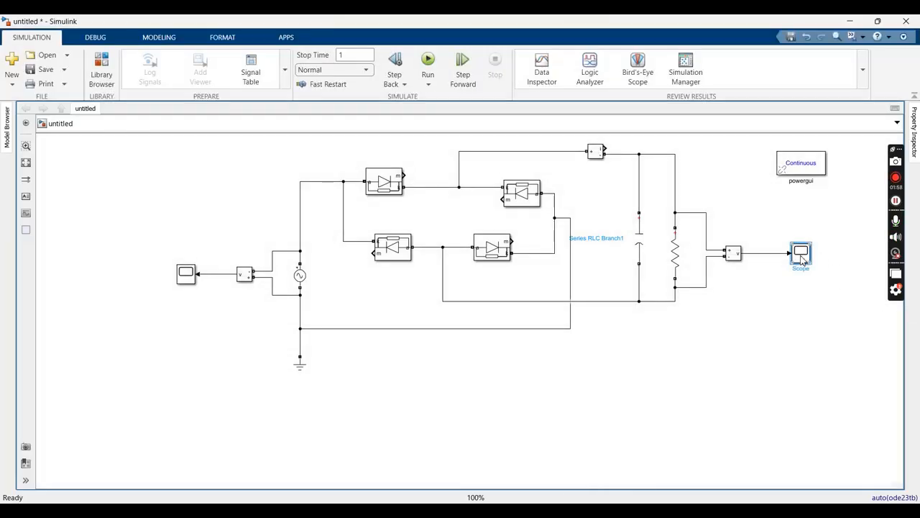